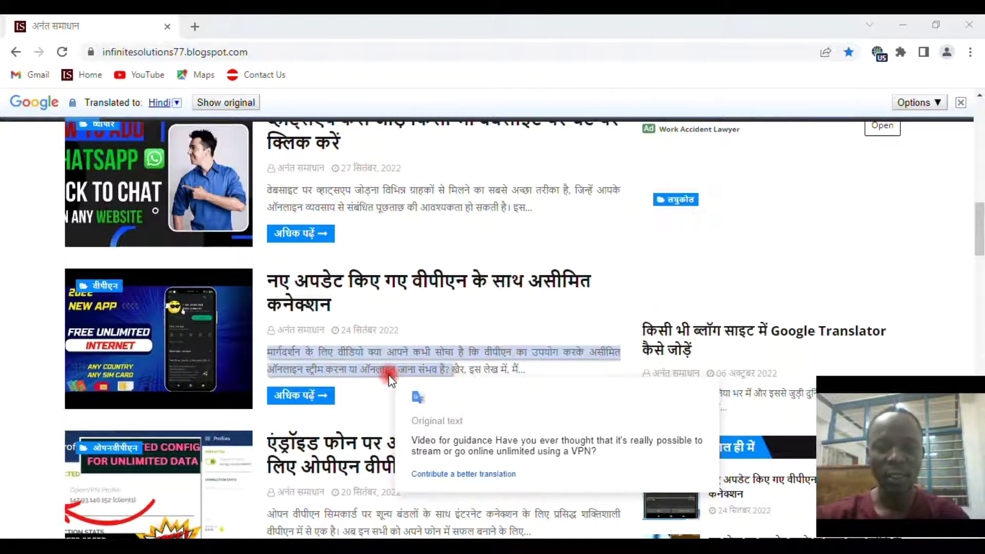
Scroll the Hindi-translated Infinite Solutions blog and open the Google Translate bar's Options menu
{"action": "scroll", "coordinate": [357, 331], "scroll_direction": "up", "scroll_amount": 15}
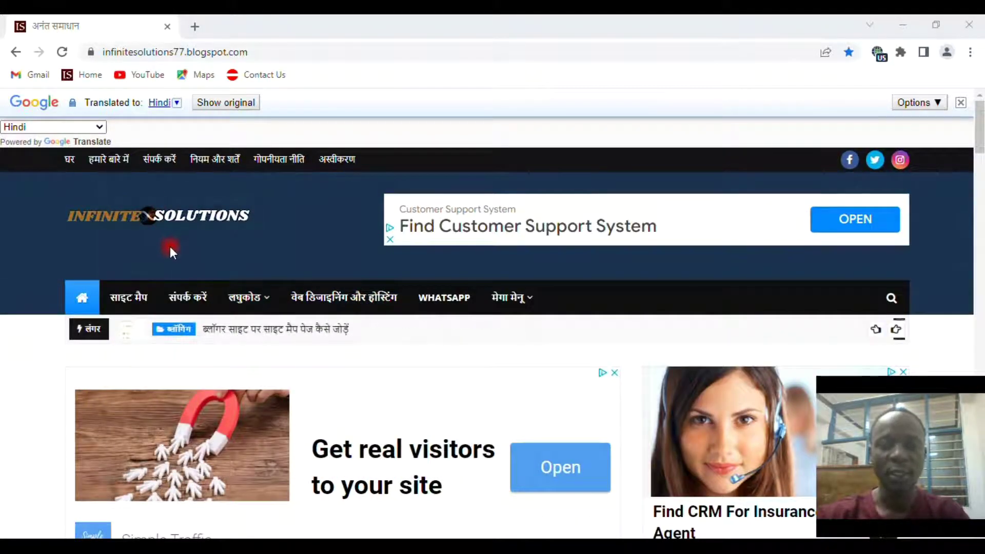
{"action": "scroll", "coordinate": [198, 264], "scroll_direction": "down", "scroll_amount": 2}
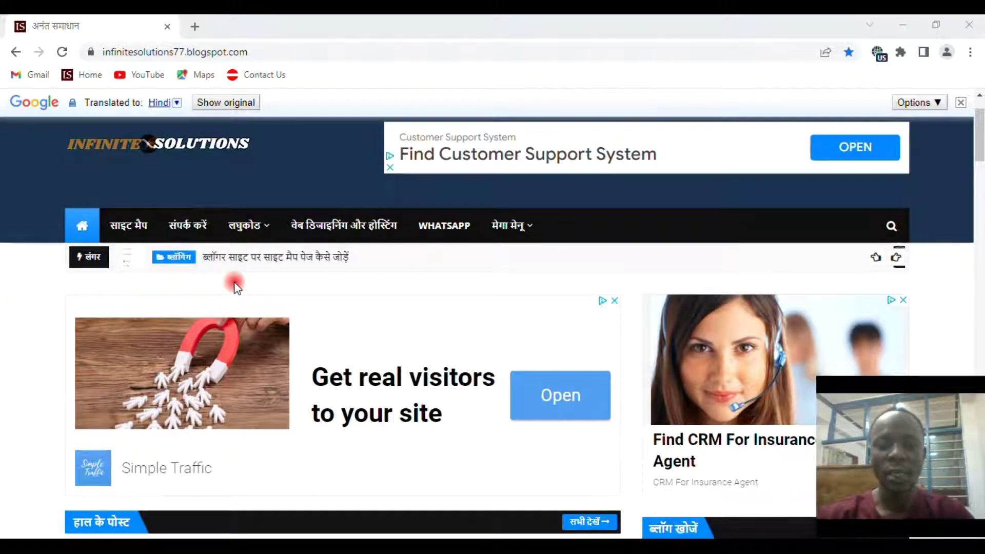
{"action": "scroll", "coordinate": [235, 287], "scroll_direction": "down", "scroll_amount": 5}
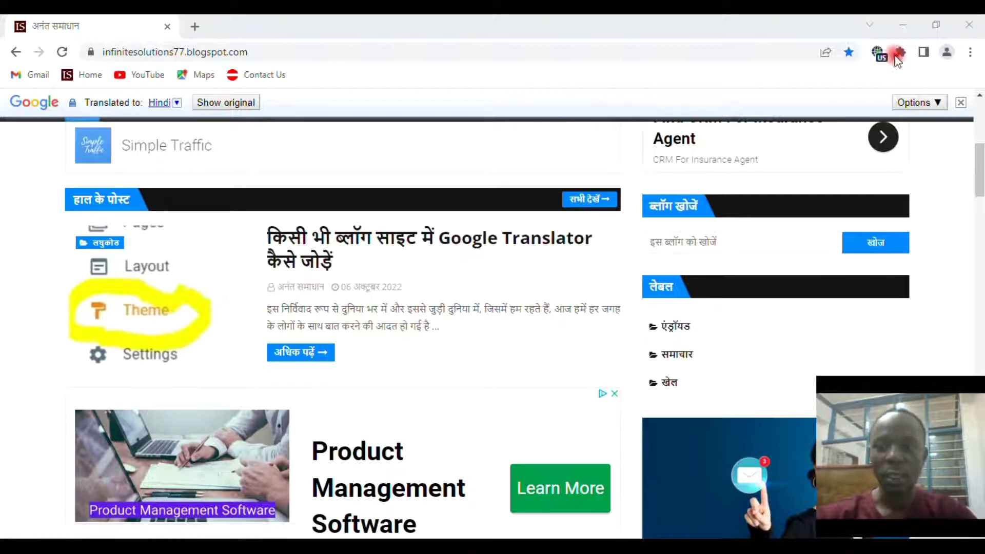
{"action": "left_click", "coordinate": [935, 103]}
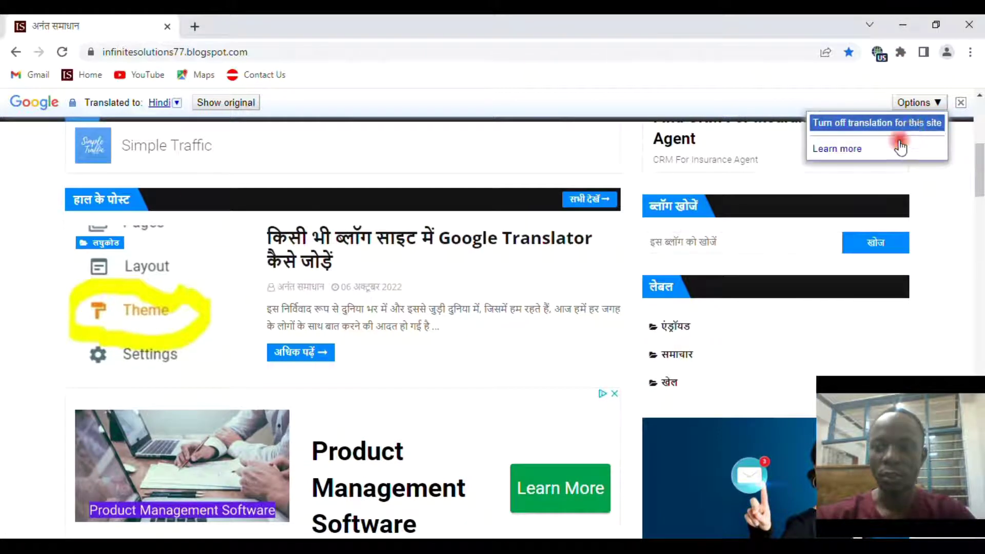
Turn off translation for this site and check the blog's Select Language widget
{"action": "left_click", "coordinate": [851, 125]}
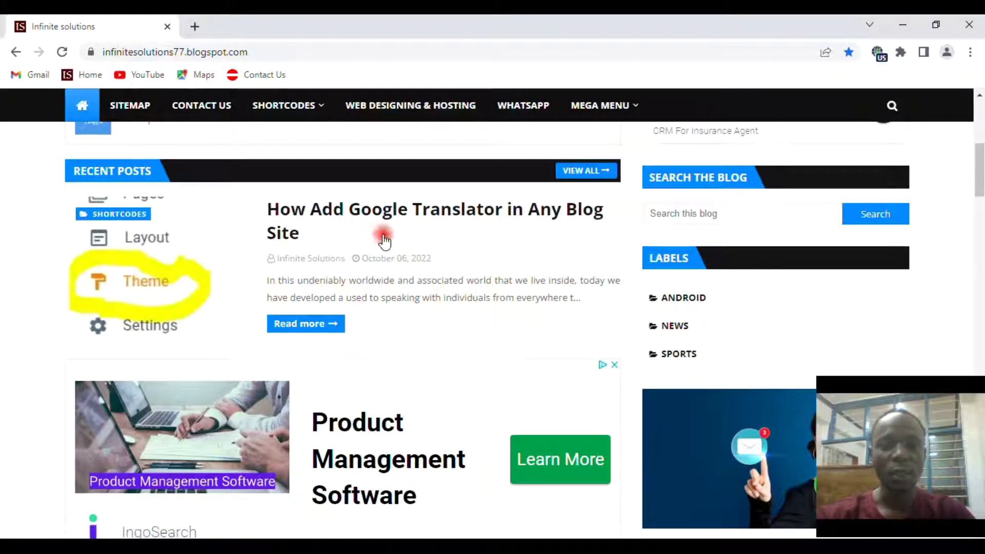
{"action": "scroll", "coordinate": [382, 257], "scroll_direction": "up", "scroll_amount": 5}
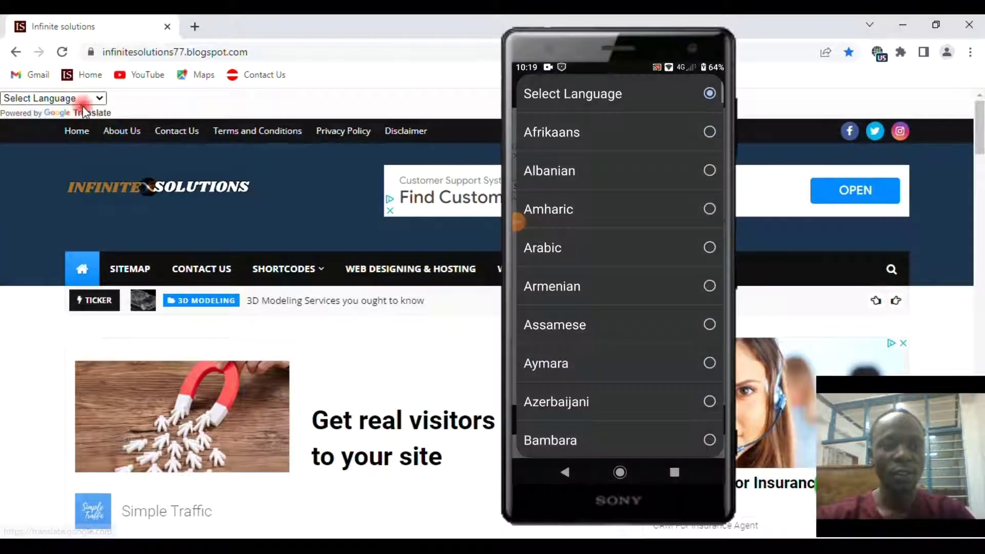
{"action": "left_click", "coordinate": [83, 102]}
{"action": "scroll", "coordinate": [48, 187], "scroll_direction": "down", "scroll_amount": 5}
{"action": "left_click", "coordinate": [308, 177]}
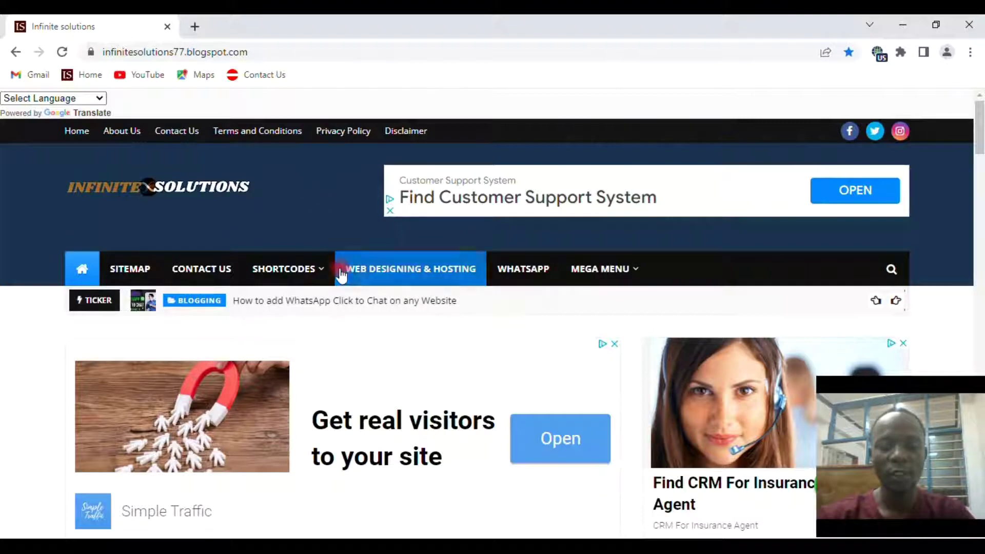
Open the 'How Add Google Translator in Any Blog Site' post past the ad, then add a new tab
{"action": "scroll", "coordinate": [352, 370], "scroll_direction": "down", "scroll_amount": 4}
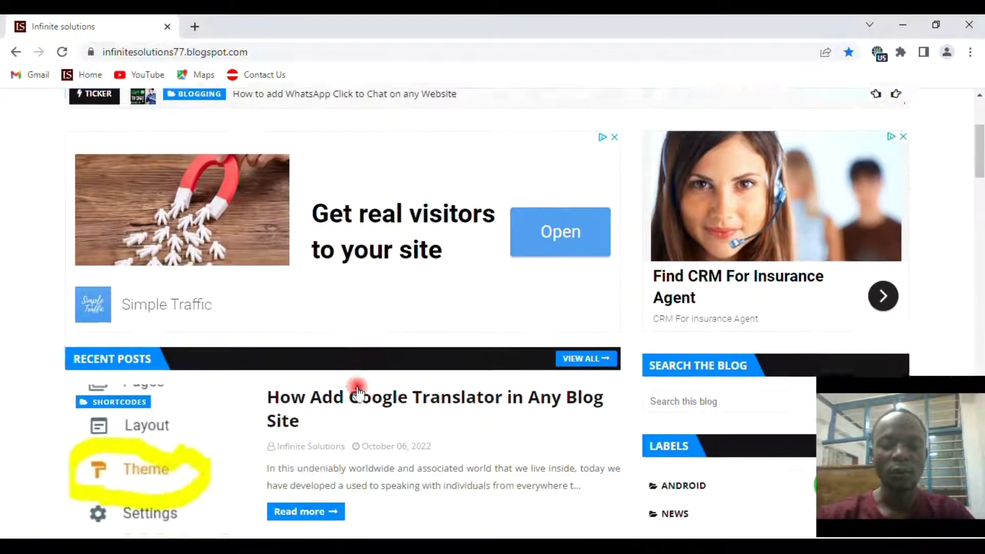
{"action": "scroll", "coordinate": [357, 392], "scroll_direction": "down", "scroll_amount": 1}
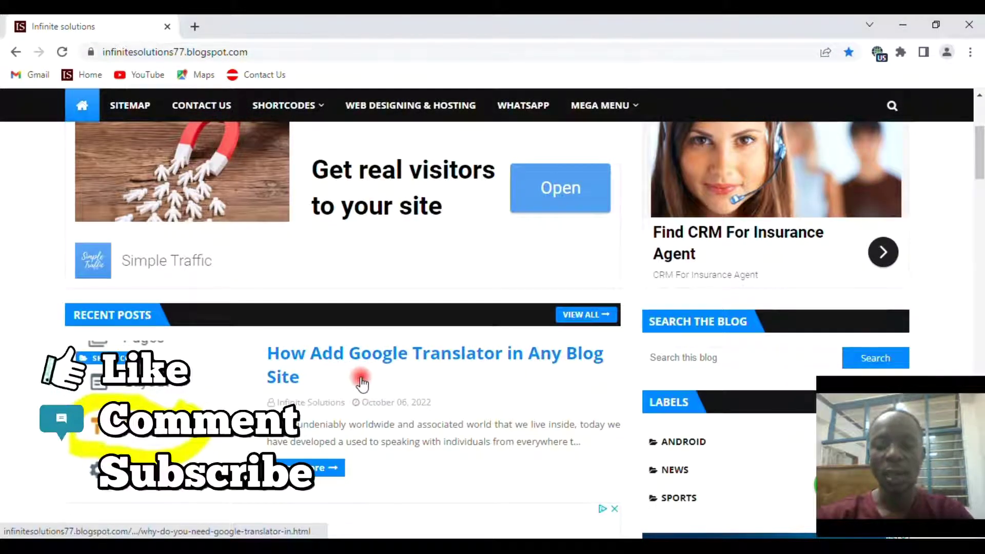
{"action": "left_click", "coordinate": [358, 359]}
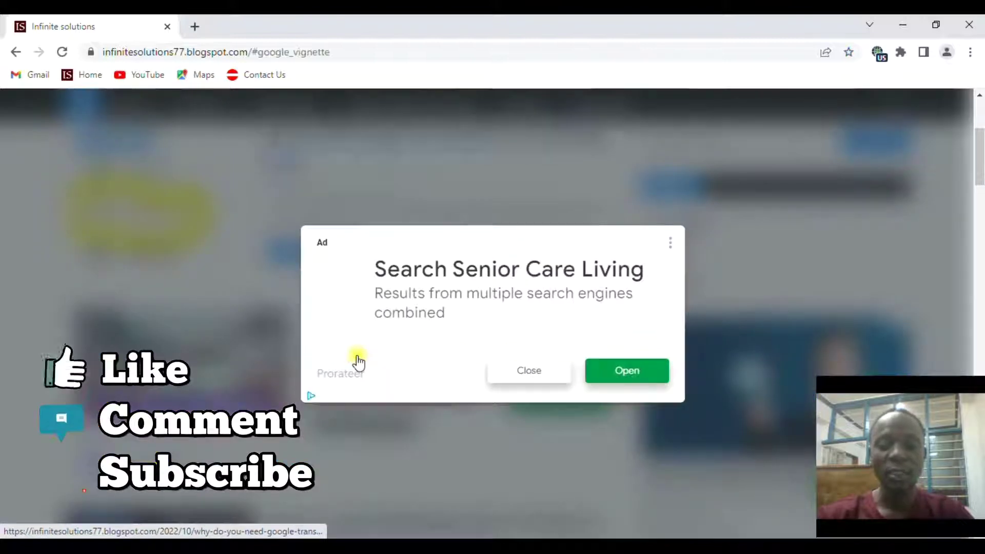
{"action": "left_click", "coordinate": [529, 373]}
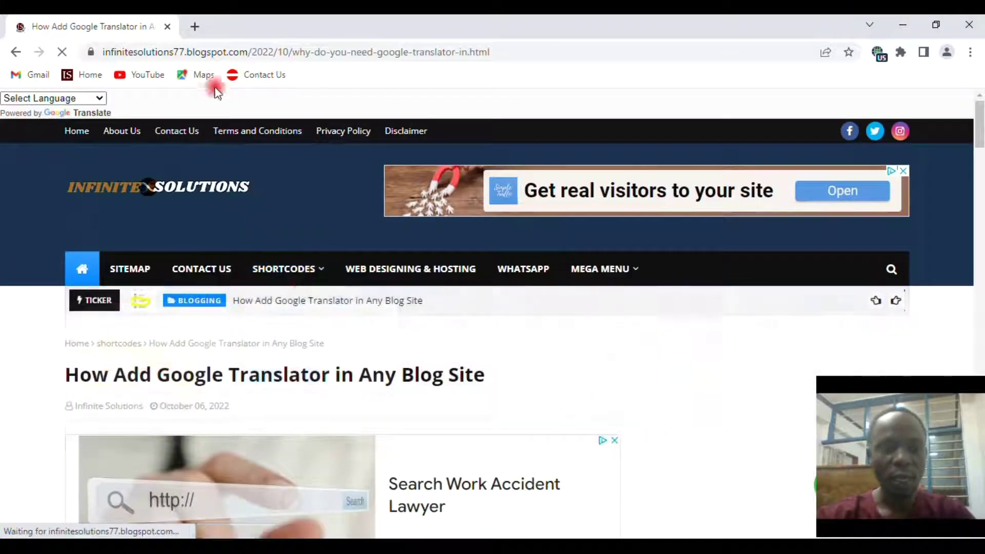
{"action": "left_click", "coordinate": [194, 26]}
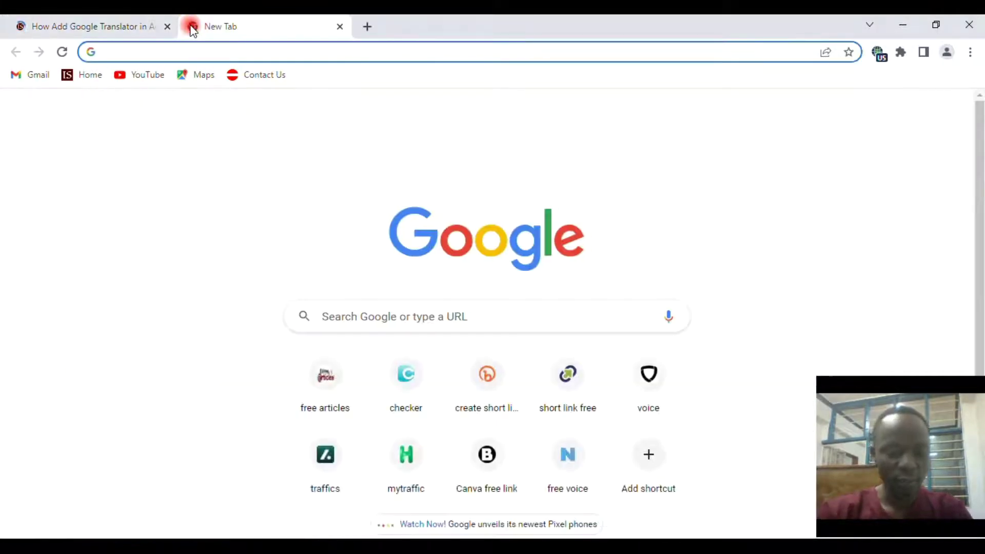
Load mrvalidtechsolutions.blogspot.com and scroll down through the Mr. ValidTech Solutions blog
{"action": "type", "text": "mr"}
{"action": "key", "text": "Return"}
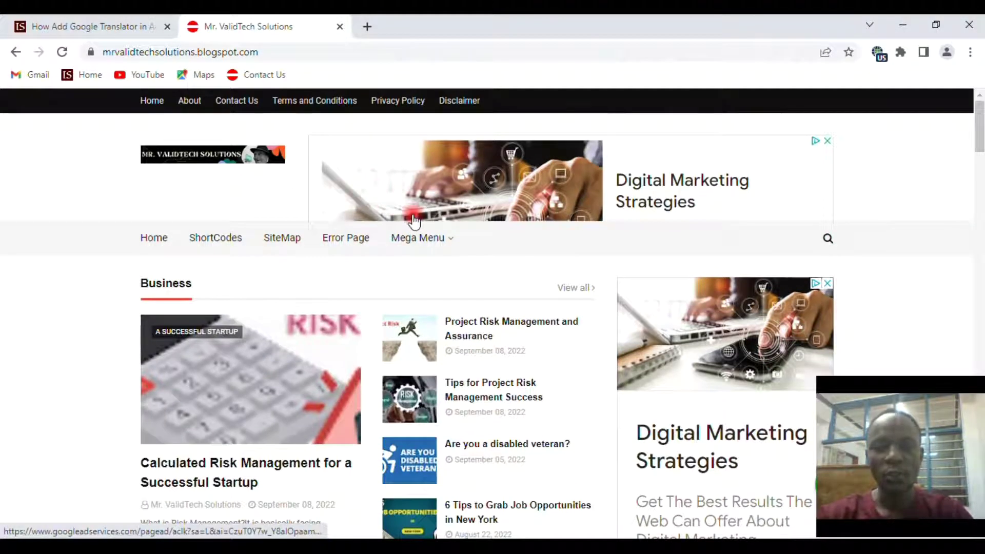
{"action": "scroll", "coordinate": [414, 222], "scroll_direction": "down", "scroll_amount": 6}
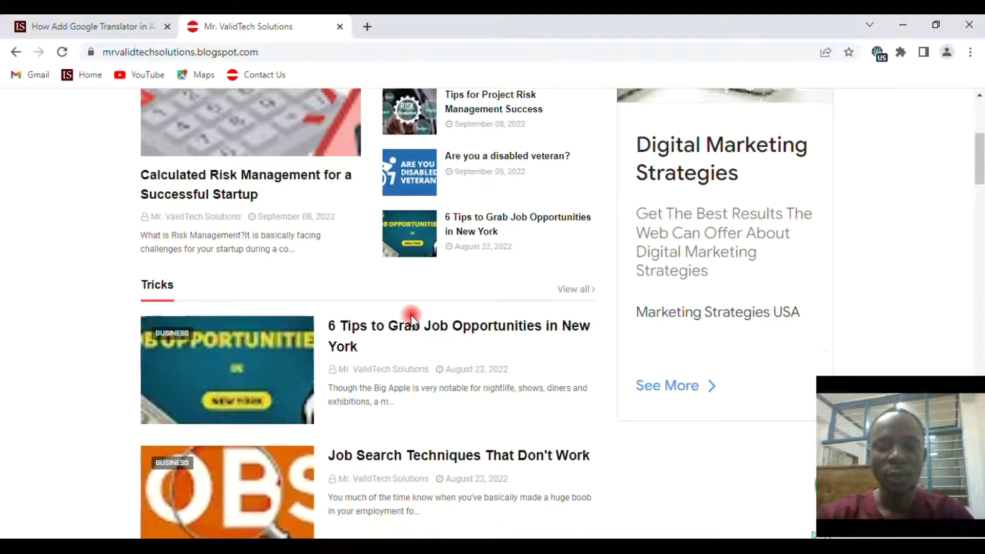
{"action": "scroll", "coordinate": [411, 314], "scroll_direction": "down", "scroll_amount": 4}
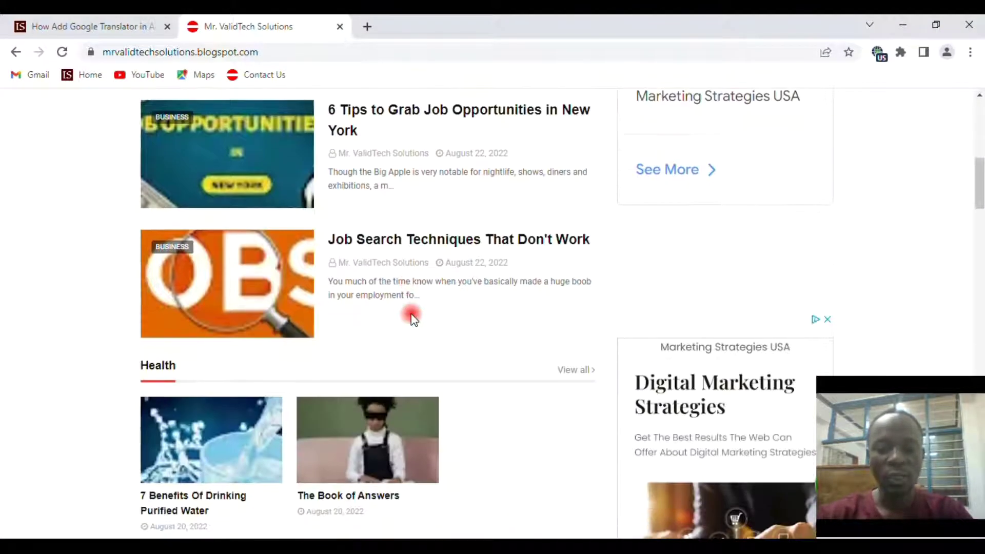
{"action": "scroll", "coordinate": [412, 315], "scroll_direction": "down", "scroll_amount": 7}
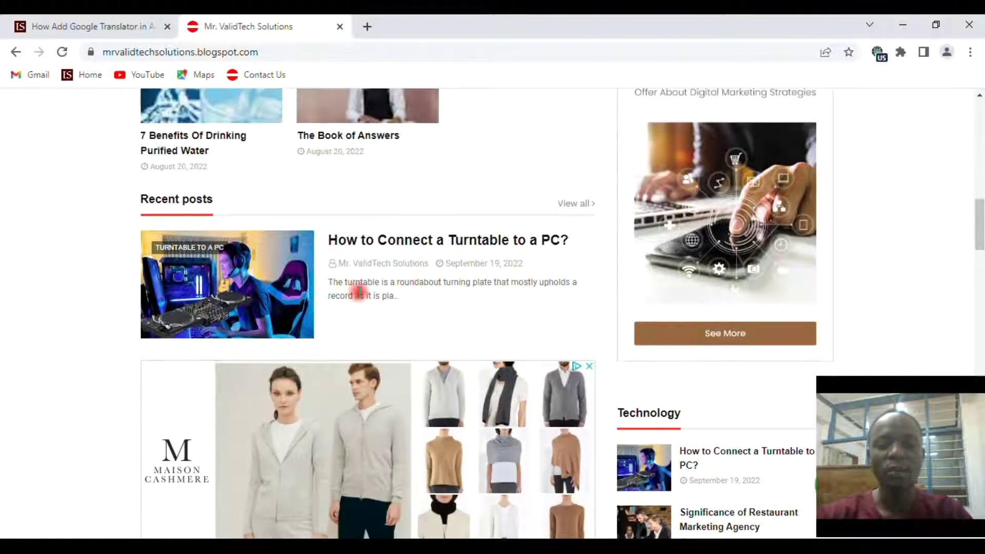
{"action": "scroll", "coordinate": [419, 283], "scroll_direction": "down", "scroll_amount": 1}
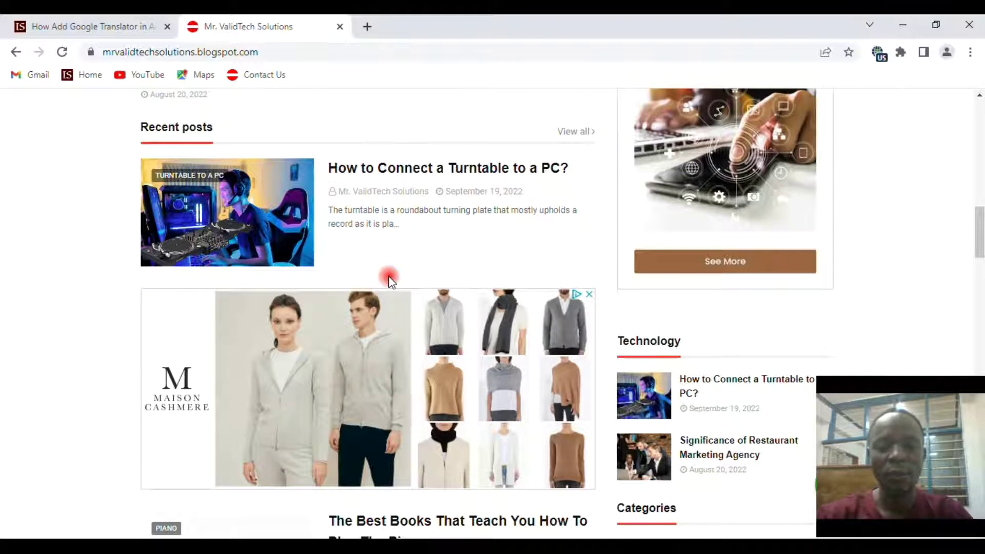
{"action": "scroll", "coordinate": [390, 279], "scroll_direction": "down", "scroll_amount": 5}
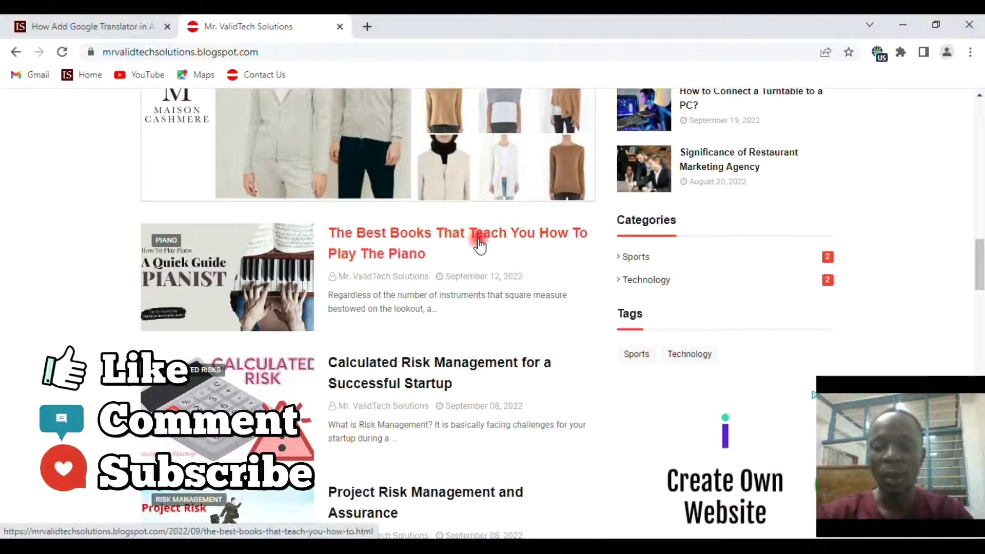
Scroll back up, open another blank tab, and return to the Google Translator post
{"action": "scroll", "coordinate": [480, 245], "scroll_direction": "up", "scroll_amount": 4}
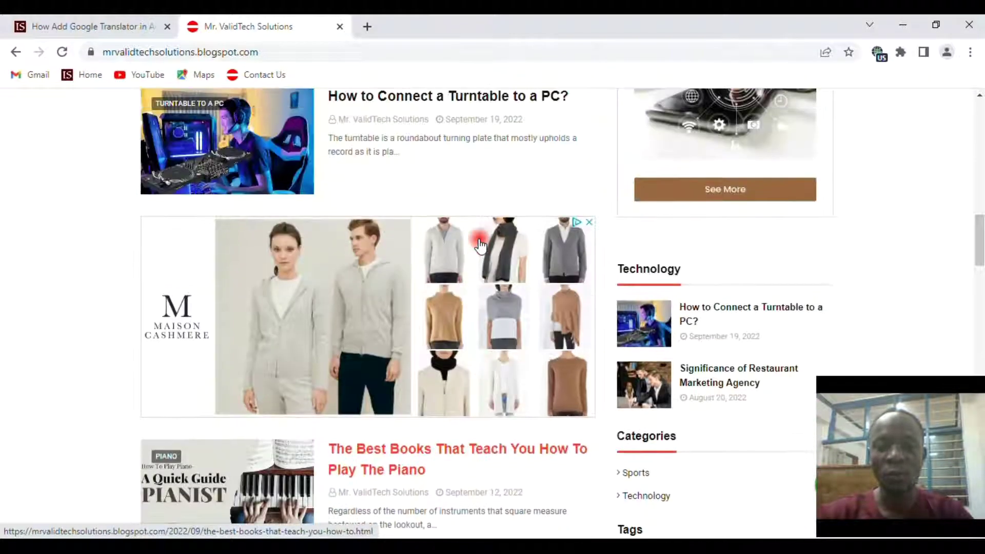
{"action": "scroll", "coordinate": [479, 246], "scroll_direction": "up", "scroll_amount": 2}
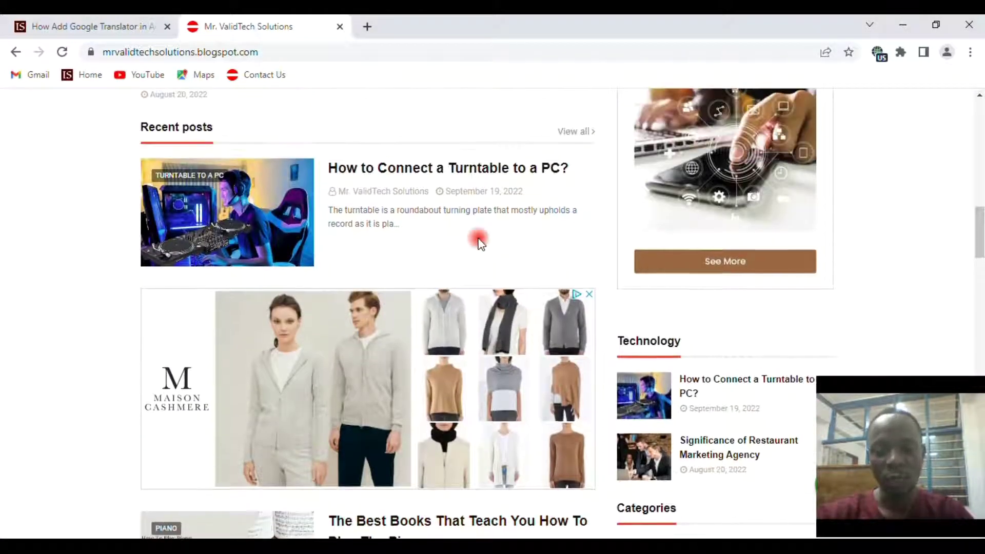
{"action": "scroll", "coordinate": [480, 245], "scroll_direction": "up", "scroll_amount": 3}
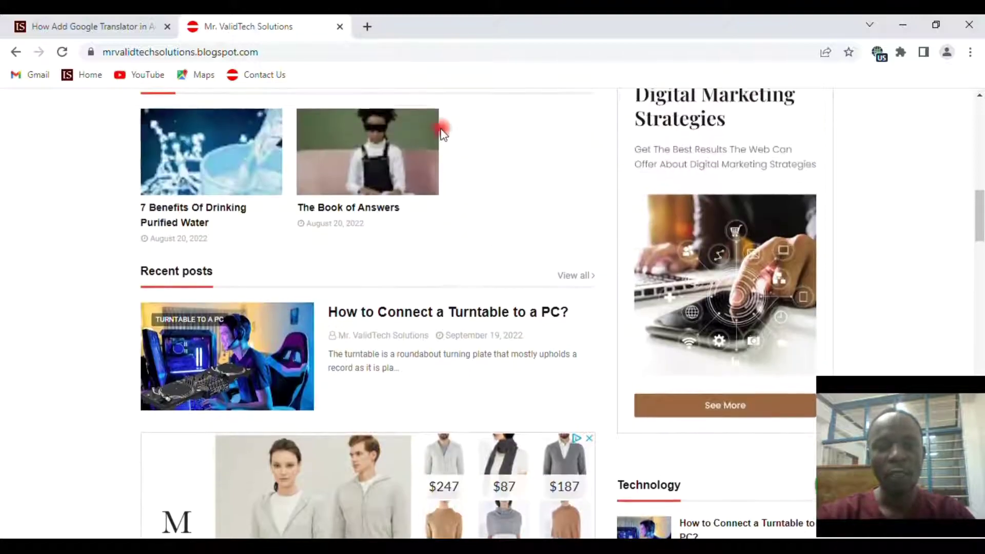
{"action": "left_click", "coordinate": [368, 28]}
{"action": "left_click", "coordinate": [129, 25]}
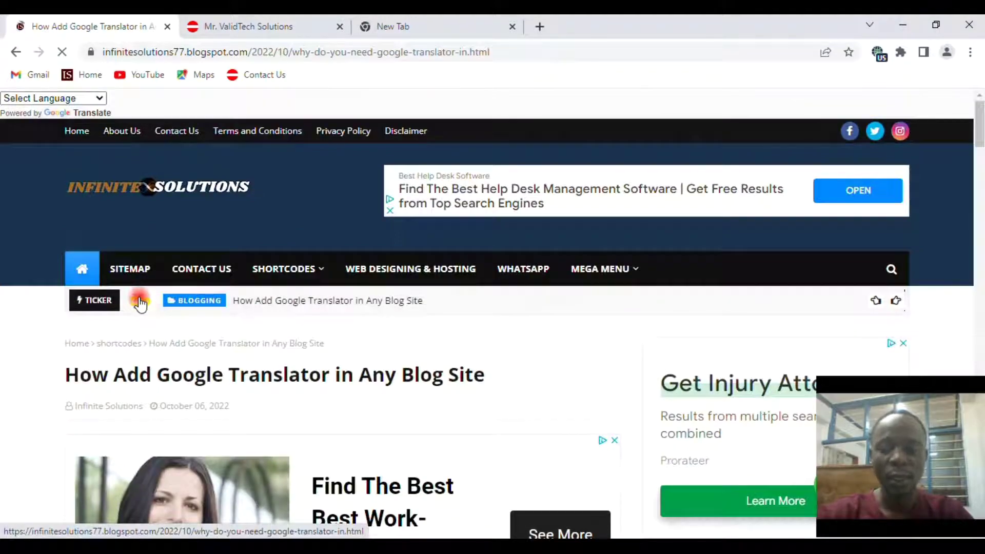
Copy the Google Translate script from Step 1 of the post, then move to the third tab
{"action": "scroll", "coordinate": [192, 329], "scroll_direction": "down", "scroll_amount": 10}
{"action": "scroll", "coordinate": [210, 332], "scroll_direction": "down", "scroll_amount": 13}
{"action": "scroll", "coordinate": [307, 313], "scroll_direction": "up", "scroll_amount": 2}
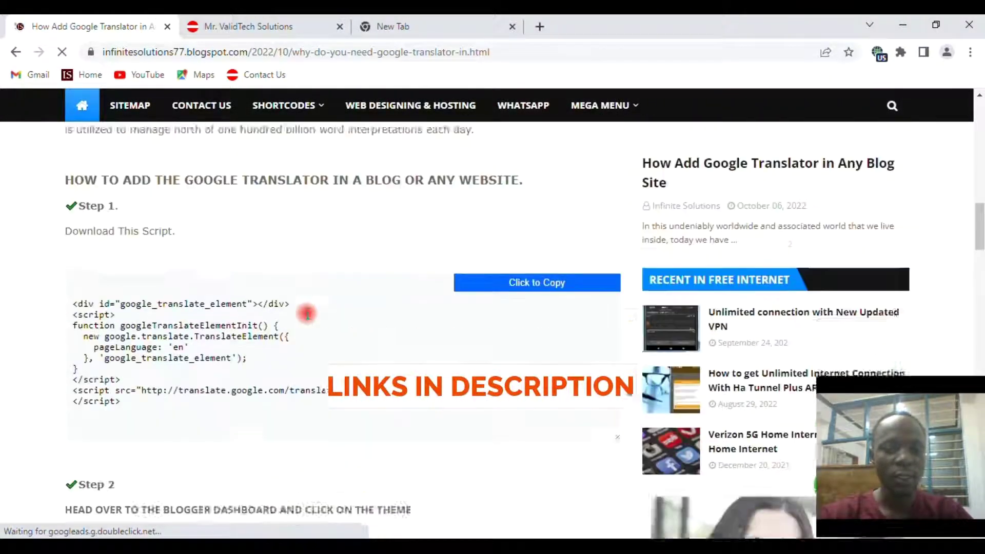
{"action": "scroll", "coordinate": [306, 314], "scroll_direction": "down", "scroll_amount": 2}
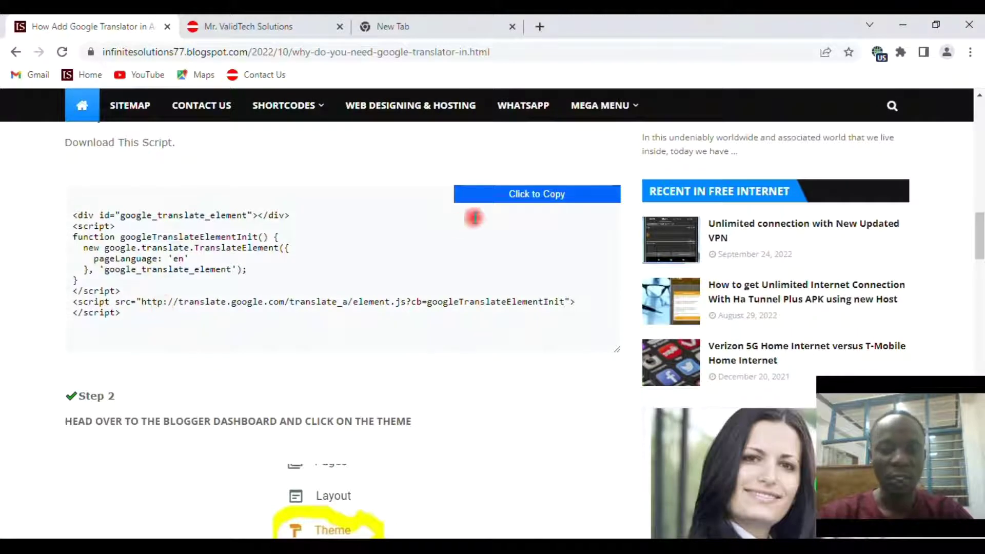
{"action": "left_click", "coordinate": [503, 204]}
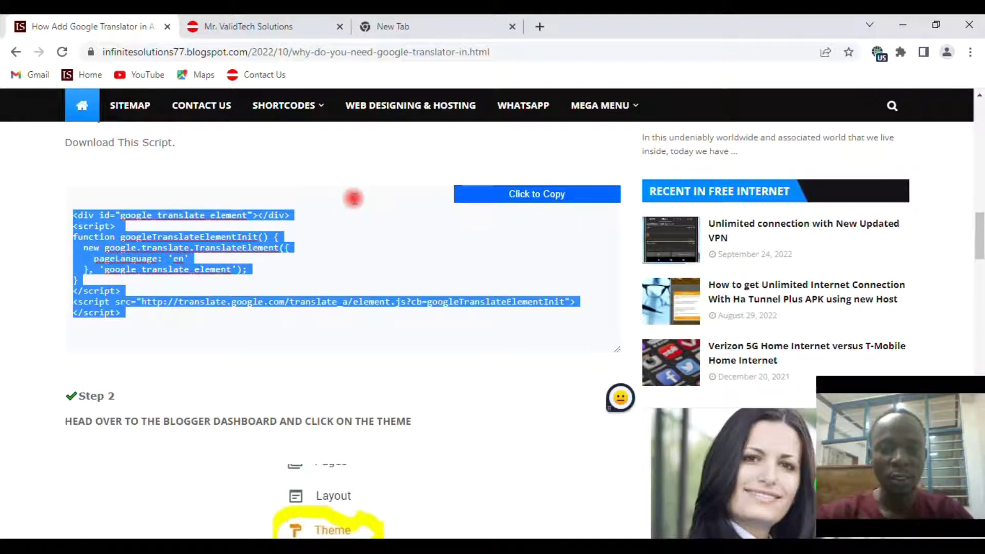
{"action": "left_click", "coordinate": [395, 27]}
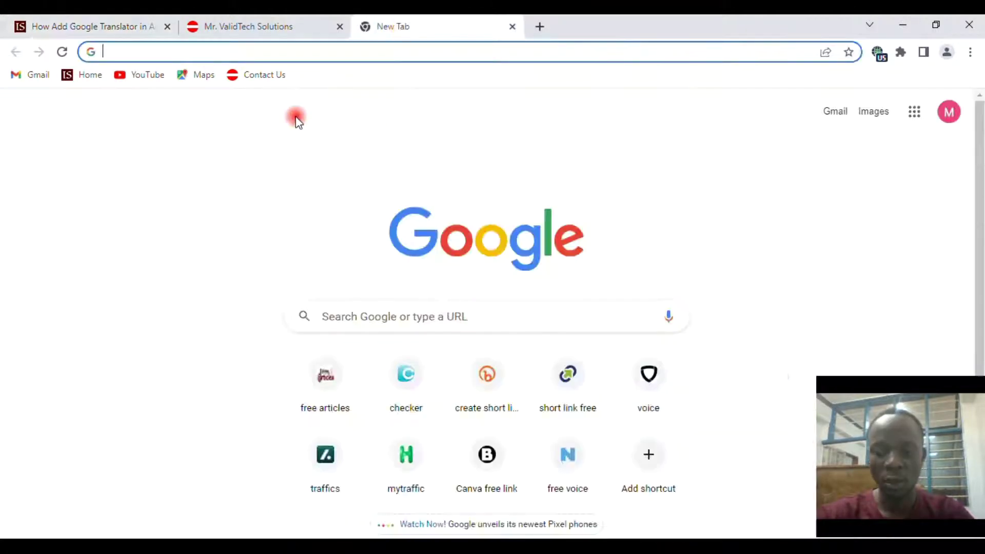
Go to blogger.com and open Theme > Edit HTML for the Mr. ValidTech Solutions blog
{"action": "type", "text": "blogger.com"}
{"action": "key", "text": "Return"}
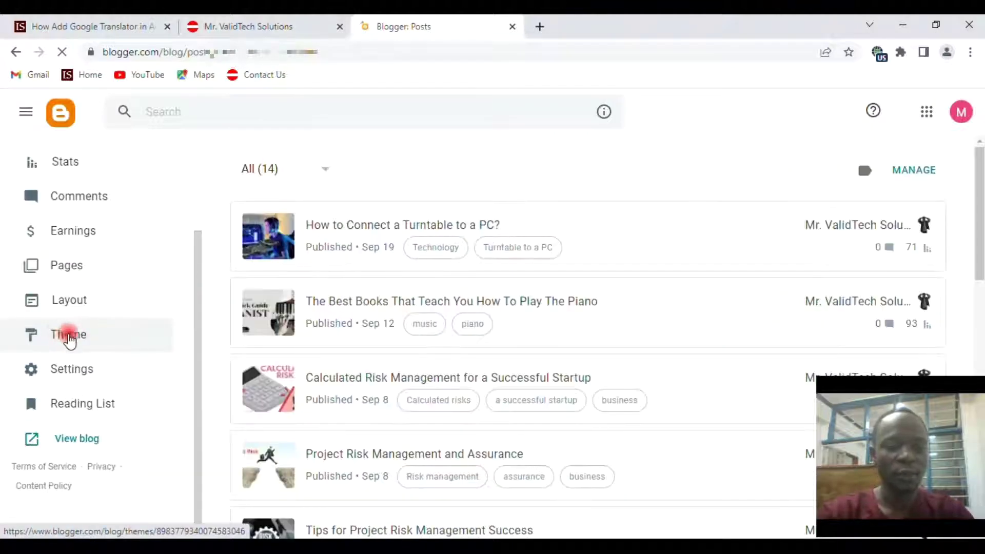
{"action": "left_click", "coordinate": [71, 336]}
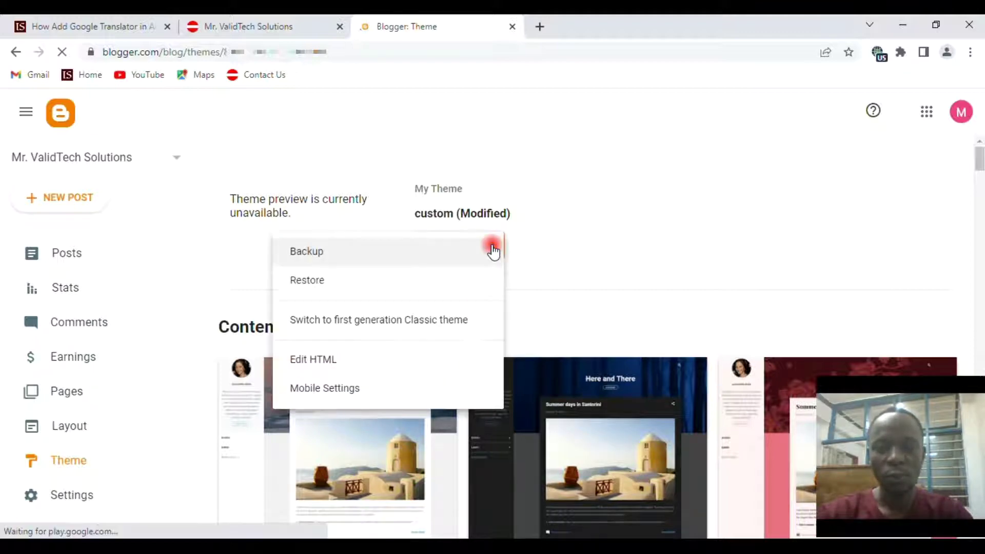
{"action": "left_click", "coordinate": [309, 362]}
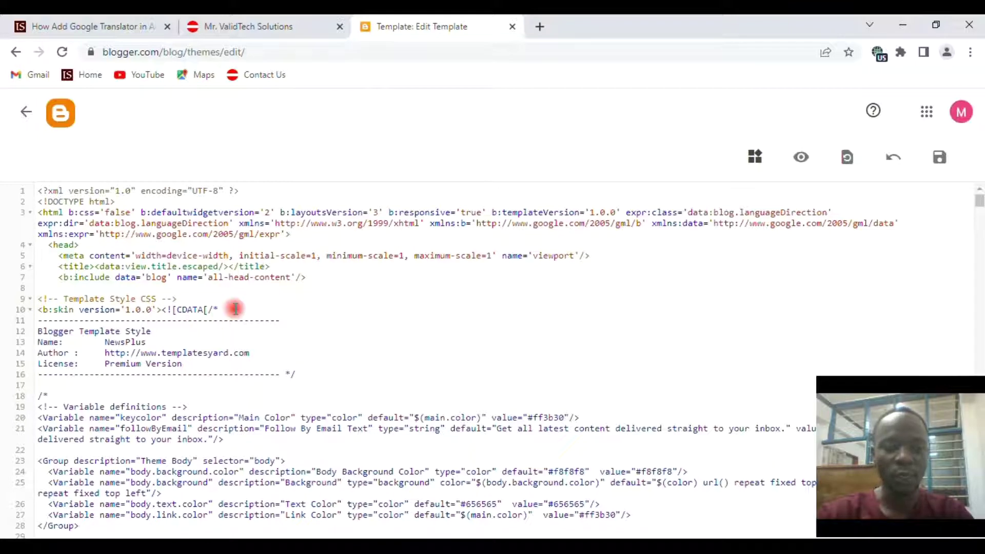
Search the theme code for '<body' and insert a blank line after line 306
{"action": "left_click", "coordinate": [235, 308]}
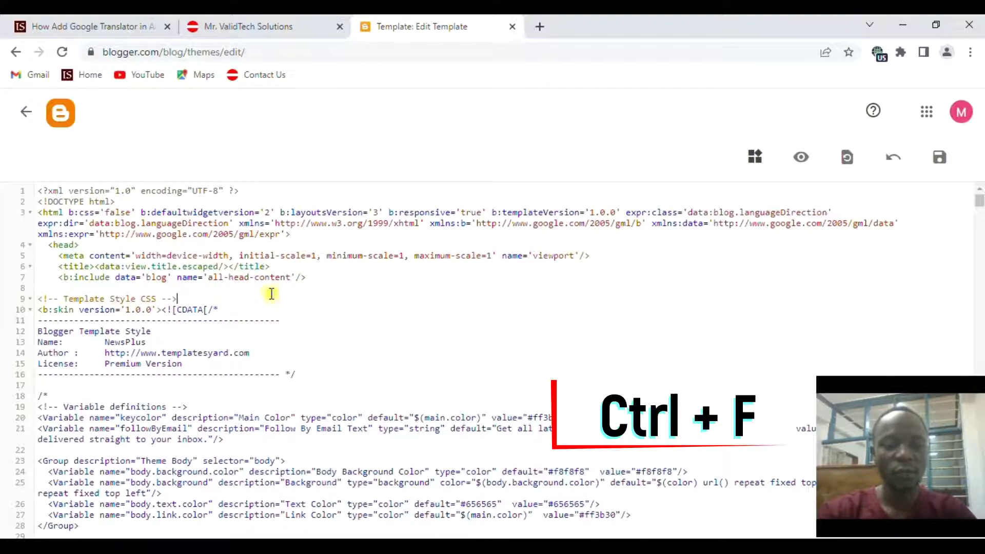
{"action": "key", "text": "ctrl+f"}
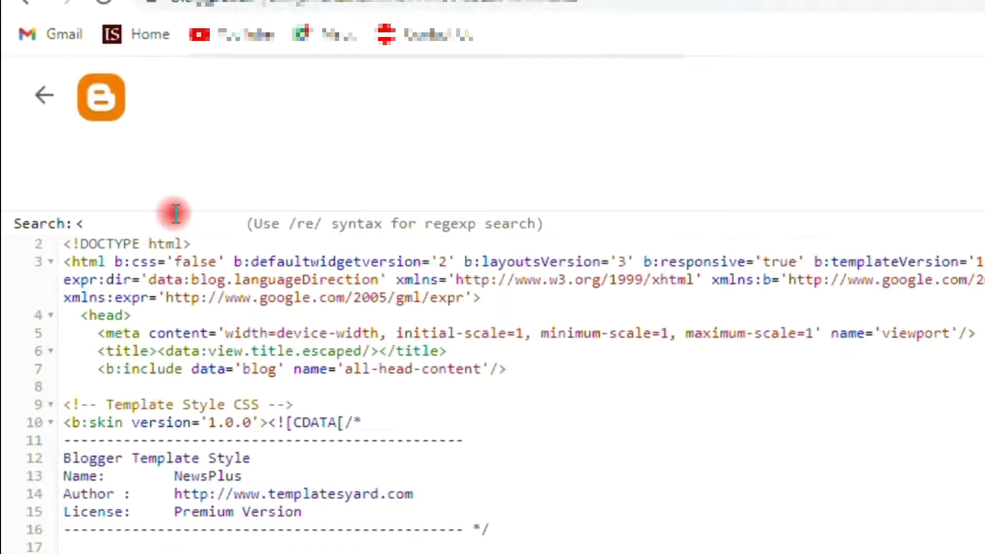
{"action": "type", "text": "<body"}
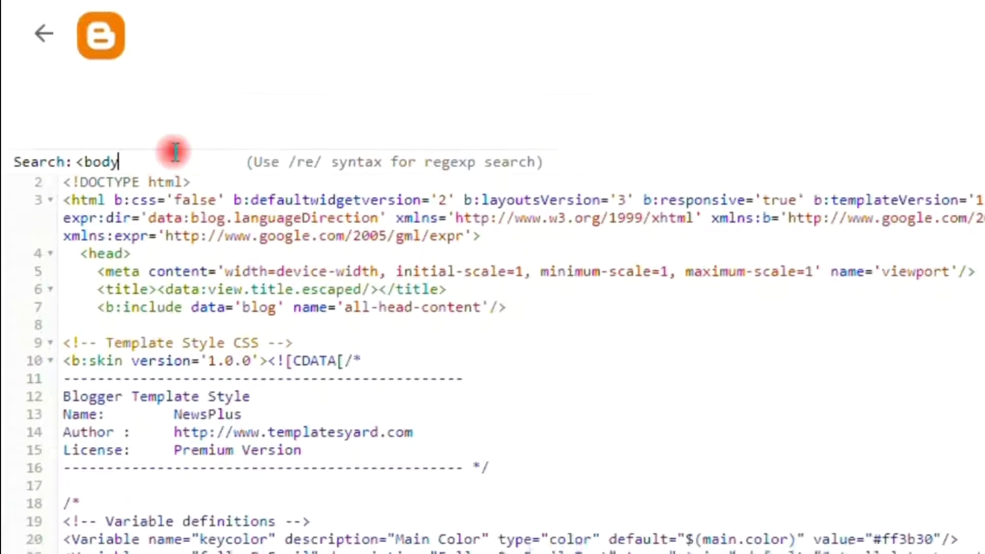
{"action": "key", "text": "Return"}
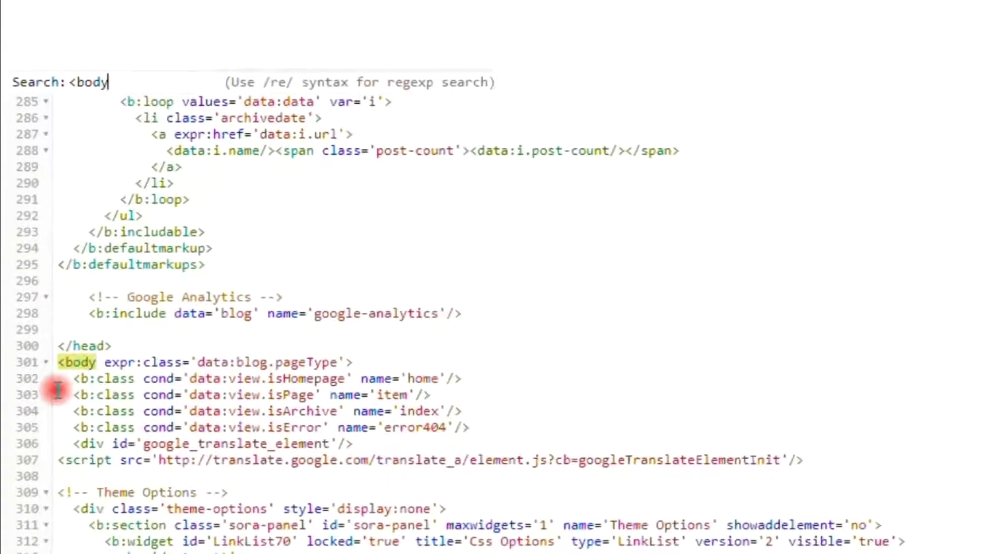
{"action": "left_click", "coordinate": [354, 444]}
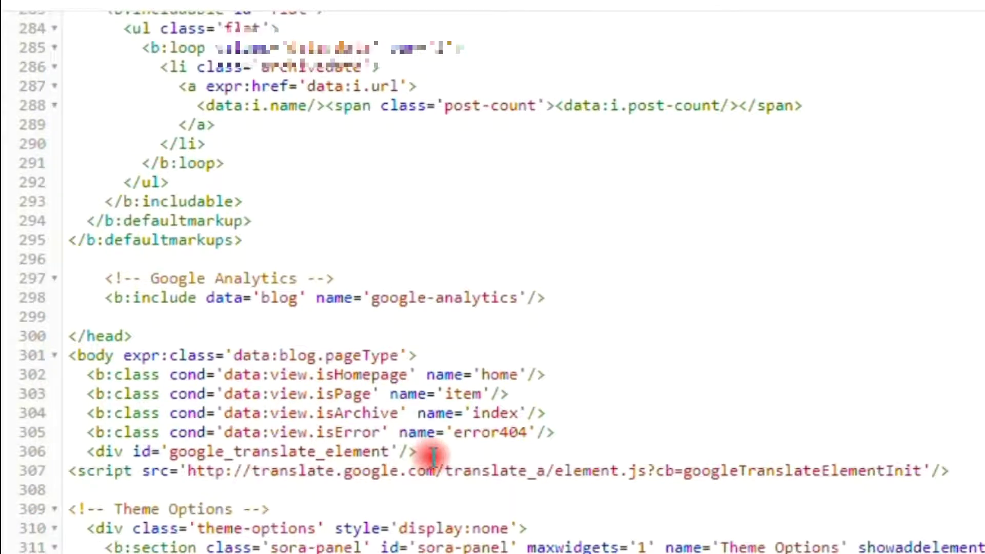
{"action": "key", "text": "Return"}
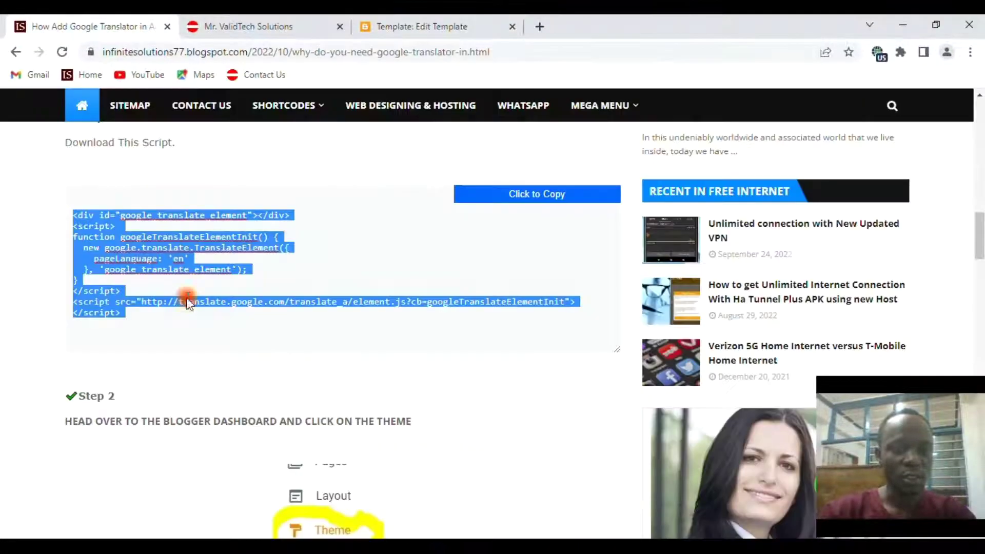
Copy the Google Translate script again from the tutorial post's Step 1, then return to the editor
{"action": "scroll", "coordinate": [201, 259], "scroll_direction": "up", "scroll_amount": 12}
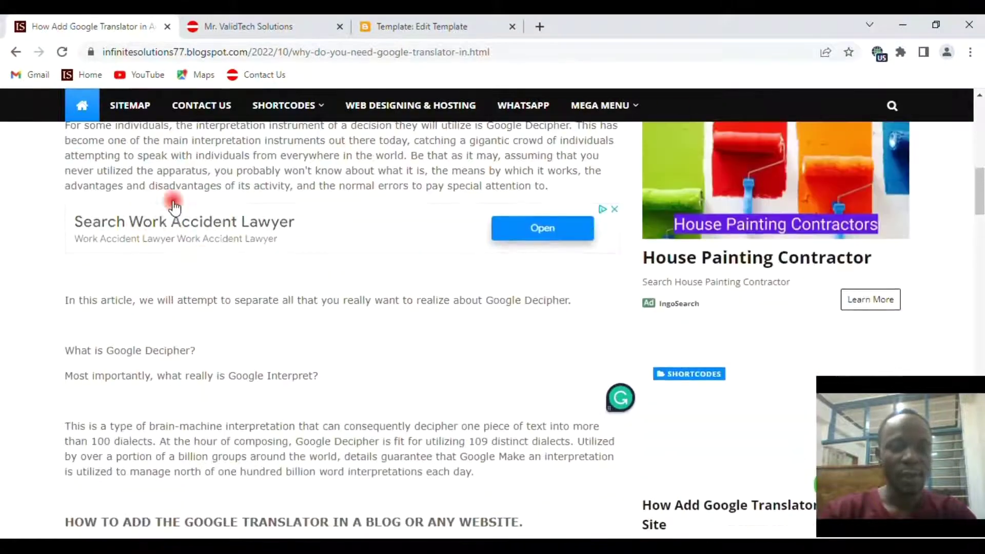
{"action": "scroll", "coordinate": [171, 202], "scroll_direction": "down", "scroll_amount": 15}
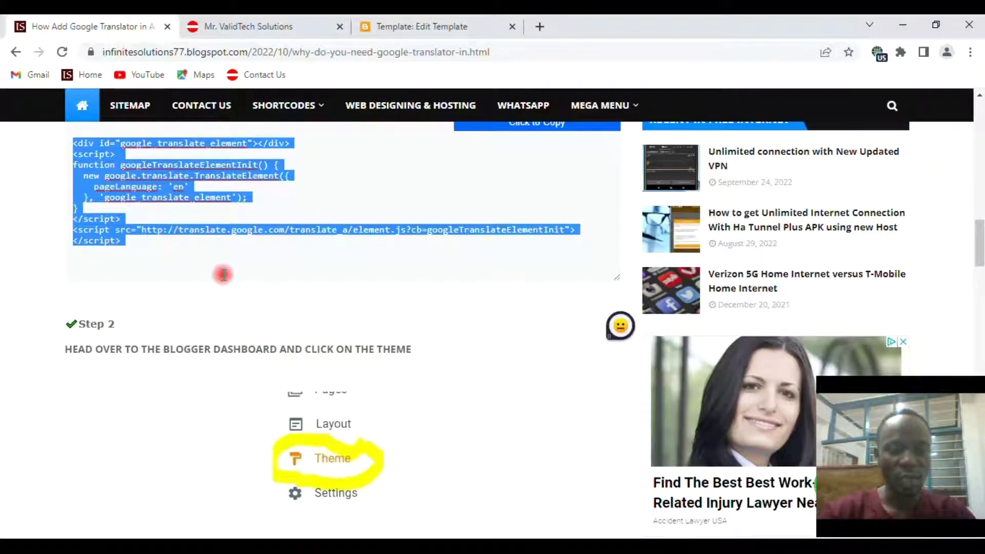
{"action": "scroll", "coordinate": [225, 280], "scroll_direction": "down", "scroll_amount": 15}
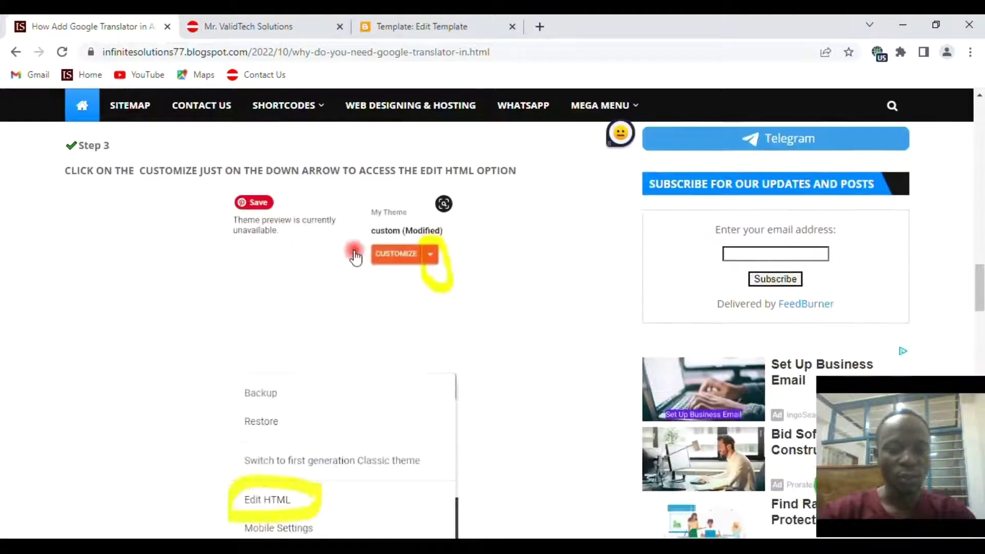
{"action": "scroll", "coordinate": [365, 272], "scroll_direction": "down", "scroll_amount": 9}
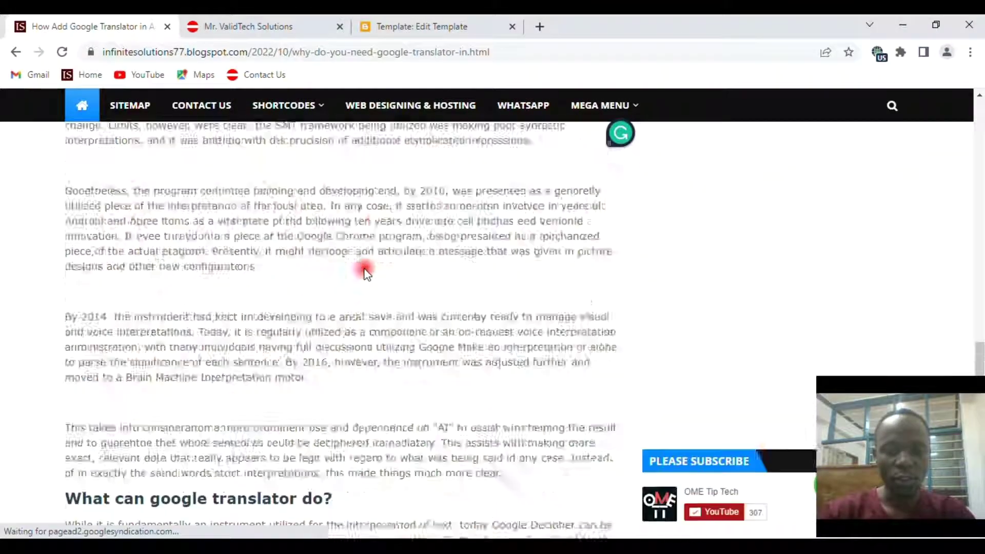
{"action": "scroll", "coordinate": [365, 269], "scroll_direction": "up", "scroll_amount": 12}
{"action": "scroll", "coordinate": [368, 272], "scroll_direction": "up", "scroll_amount": 15}
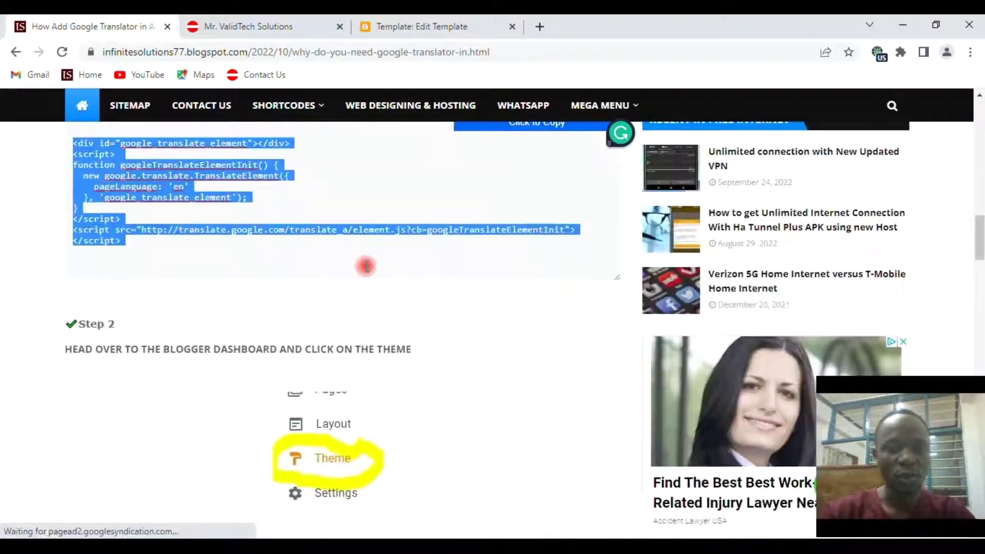
{"action": "left_click", "coordinate": [511, 339]}
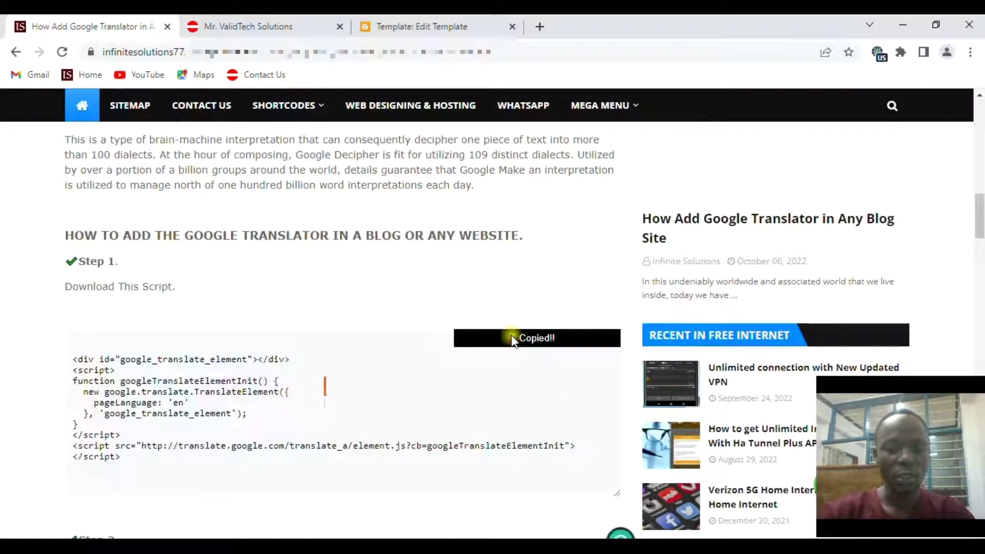
{"action": "left_click", "coordinate": [421, 26]}
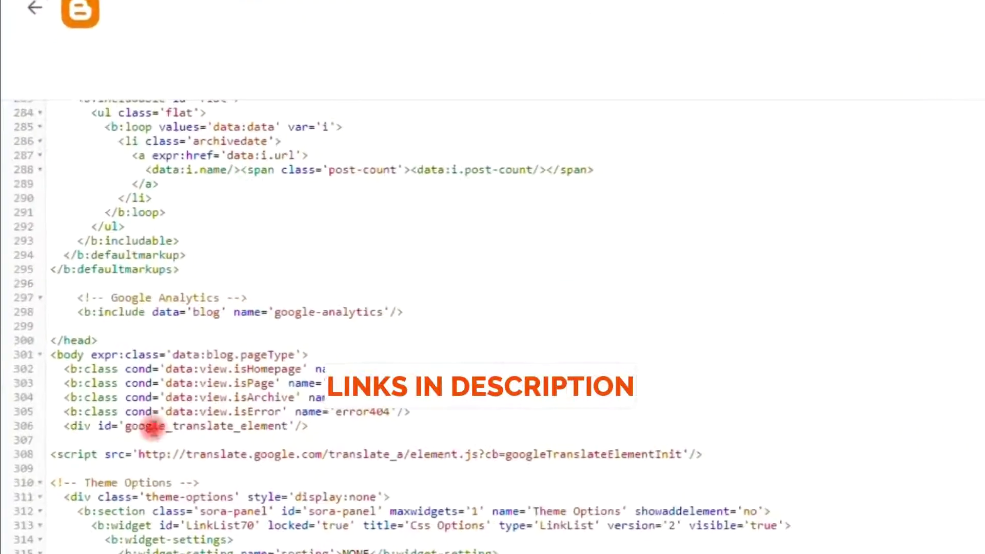
Paste the Google Translate script onto line 307 below <body> and save the theme
{"action": "left_click", "coordinate": [90, 470]}
{"action": "right_click", "coordinate": [99, 434]}
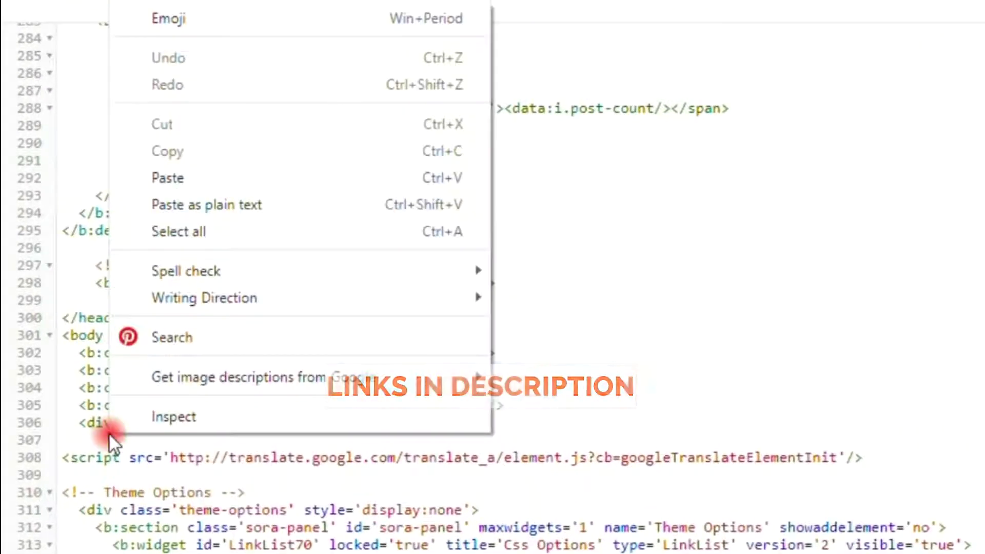
{"action": "right_click", "coordinate": [97, 433]}
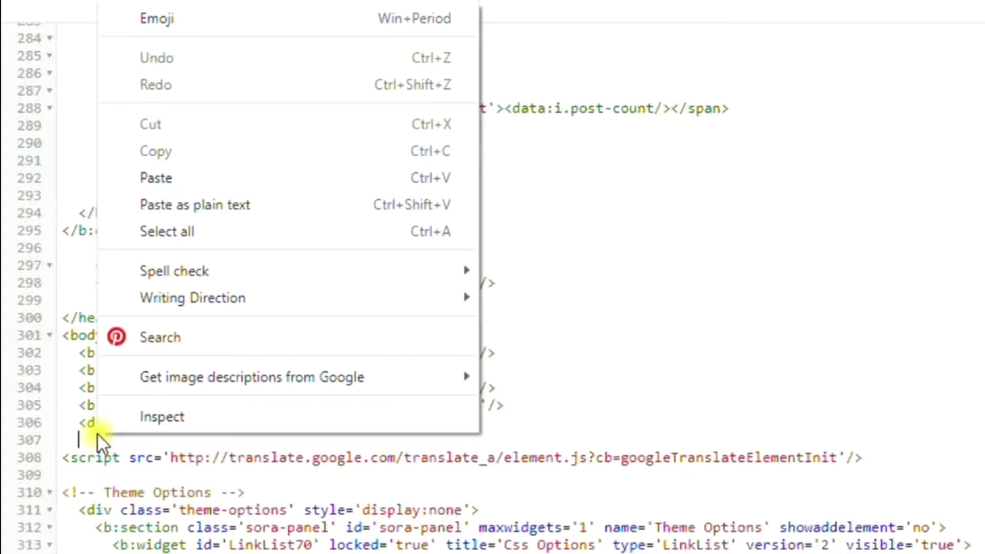
{"action": "left_click", "coordinate": [161, 178]}
{"action": "scroll", "coordinate": [125, 418], "scroll_direction": "down", "scroll_amount": 2}
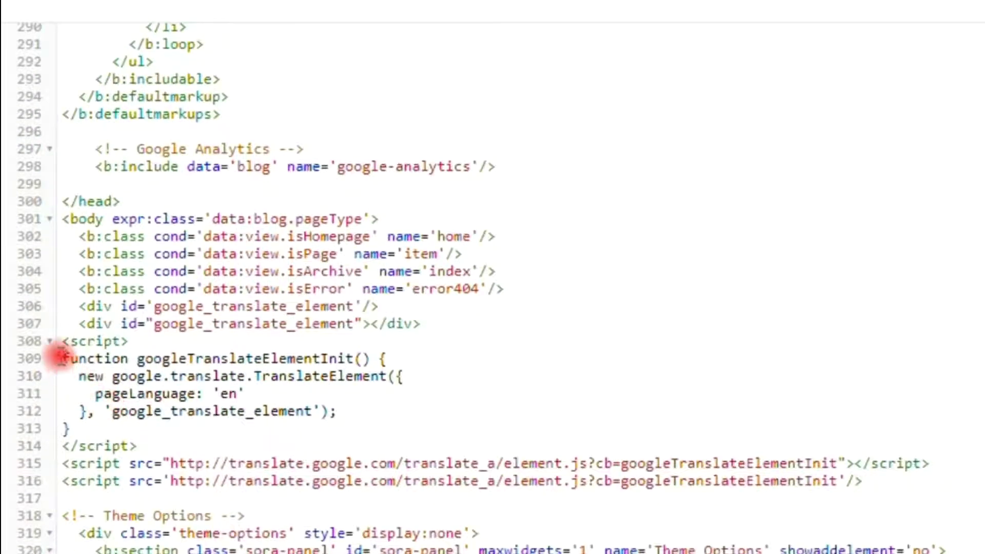
{"action": "left_click_drag", "start_coordinate": [61, 341], "coordinate": [132, 448]}
{"action": "left_click", "coordinate": [383, 391]}
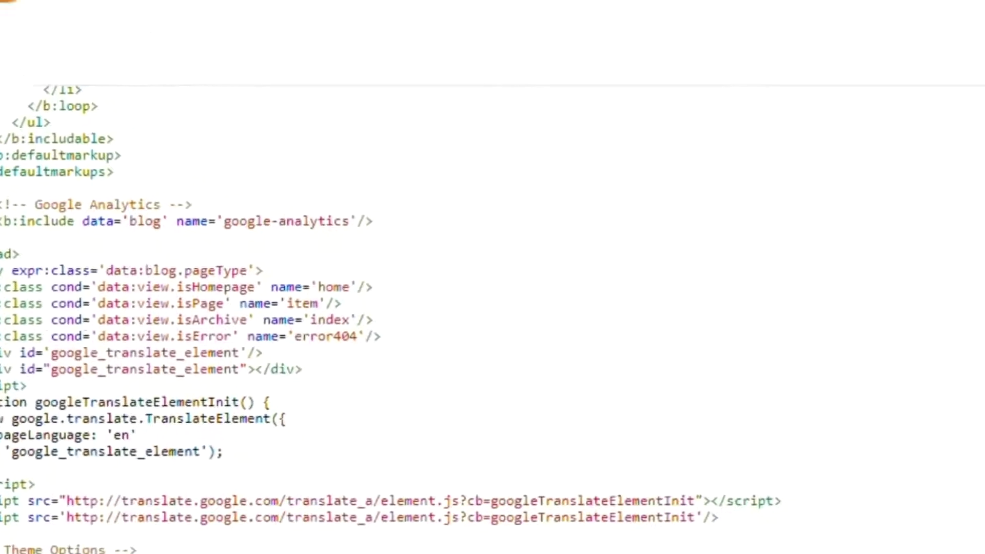
{"action": "left_click", "coordinate": [984, 170]}
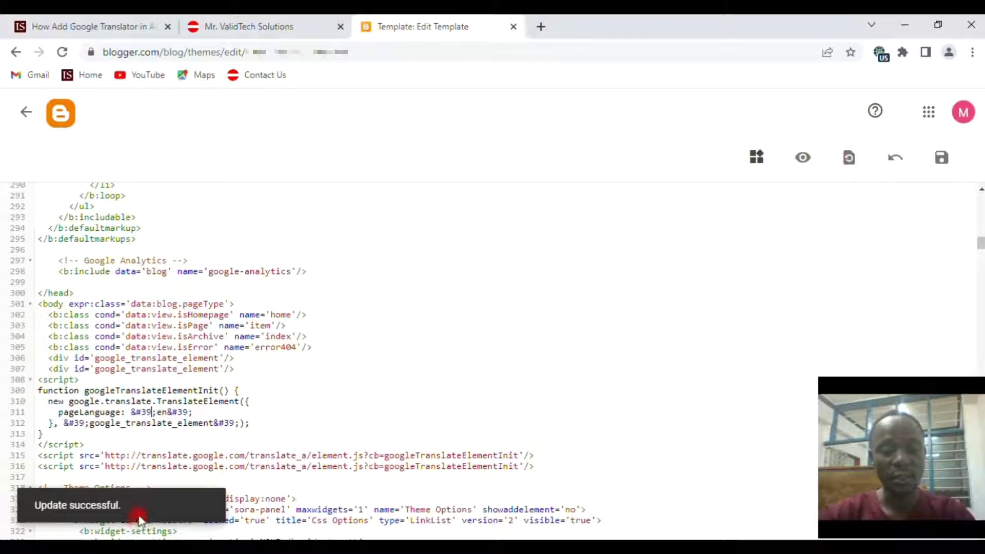
Reload the live Mr. ValidTech Solutions blog and scroll down to the Calculated Risk Management post
{"action": "left_click", "coordinate": [276, 15]}
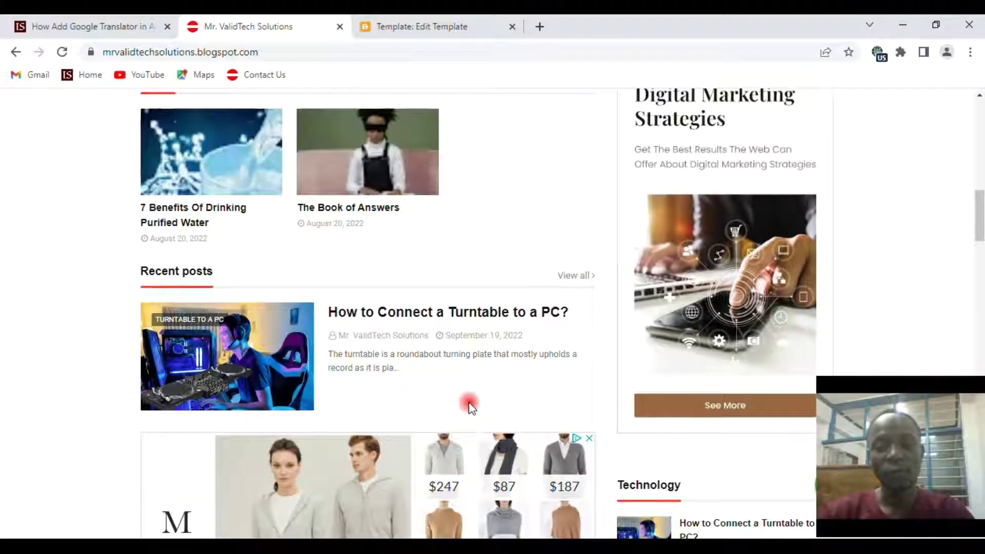
{"action": "scroll", "coordinate": [470, 408], "scroll_direction": "up", "scroll_amount": 15}
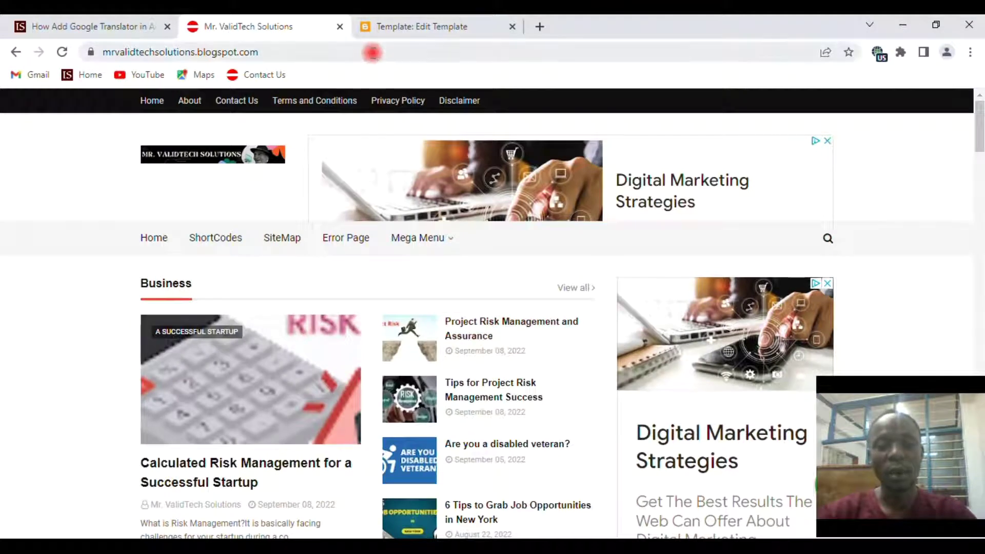
{"action": "left_click", "coordinate": [373, 52]}
{"action": "key", "text": "Return"}
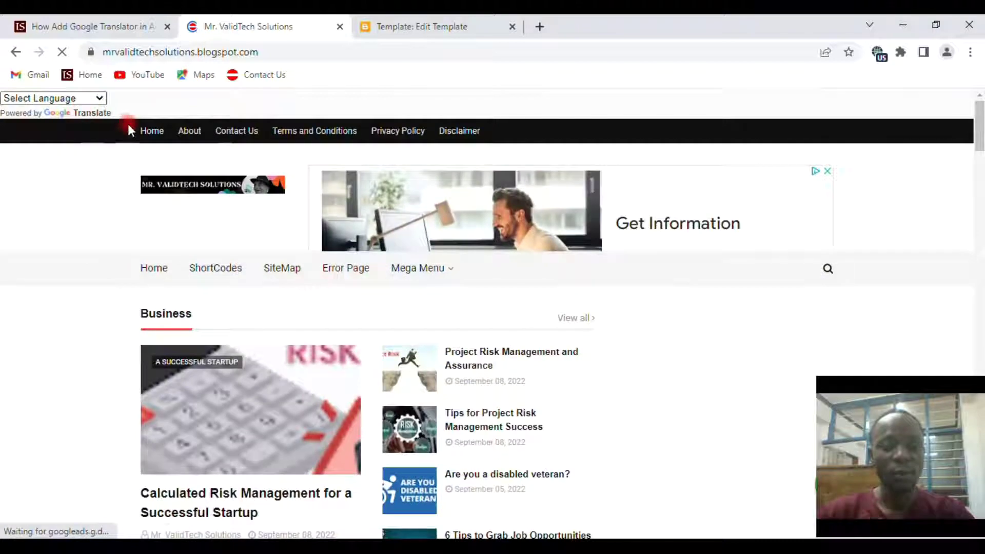
{"action": "scroll", "coordinate": [275, 235], "scroll_direction": "down", "scroll_amount": 10}
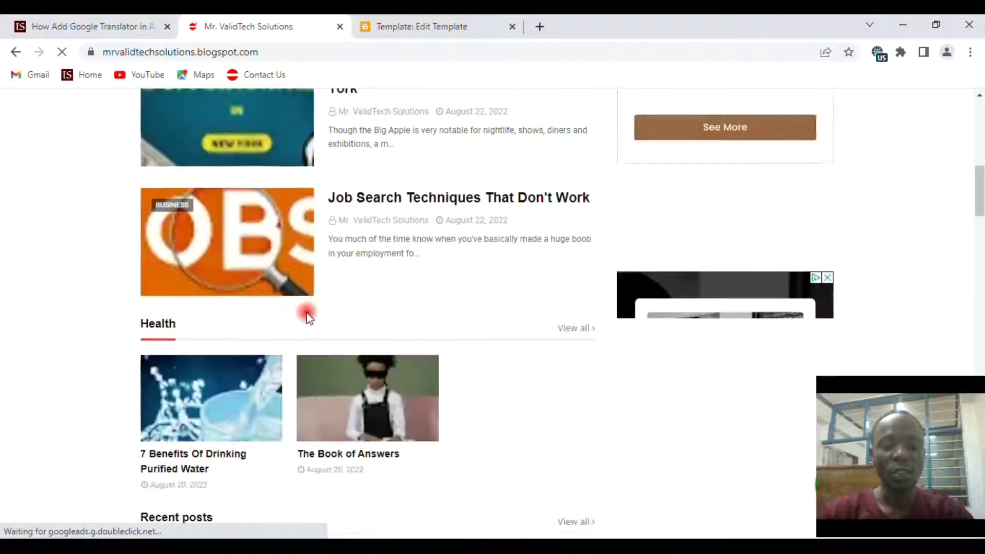
{"action": "scroll", "coordinate": [305, 312], "scroll_direction": "down", "scroll_amount": 4}
{"action": "scroll", "coordinate": [318, 317], "scroll_direction": "down", "scroll_amount": 1}
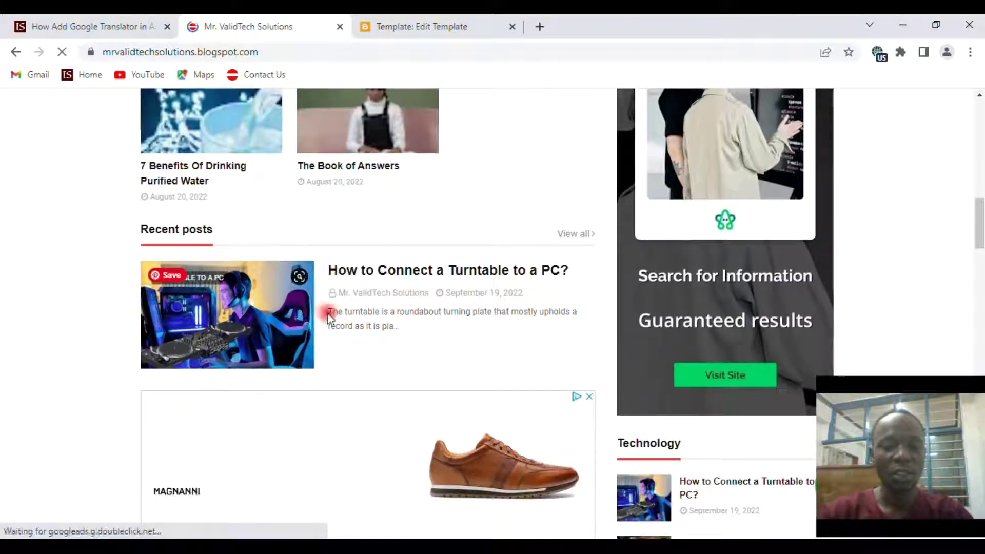
{"action": "scroll", "coordinate": [381, 307], "scroll_direction": "down", "scroll_amount": 5}
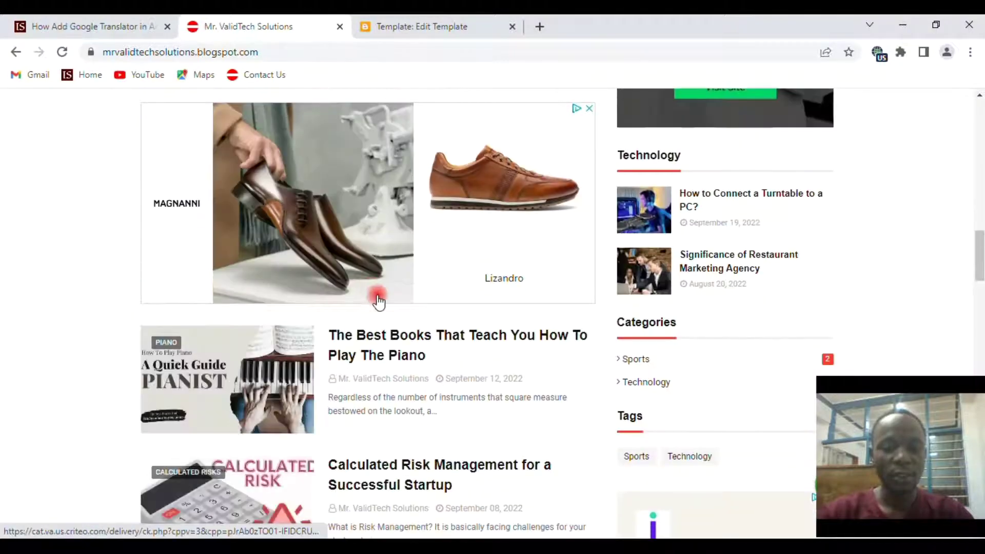
{"action": "scroll", "coordinate": [424, 341], "scroll_direction": "down", "scroll_amount": 4}
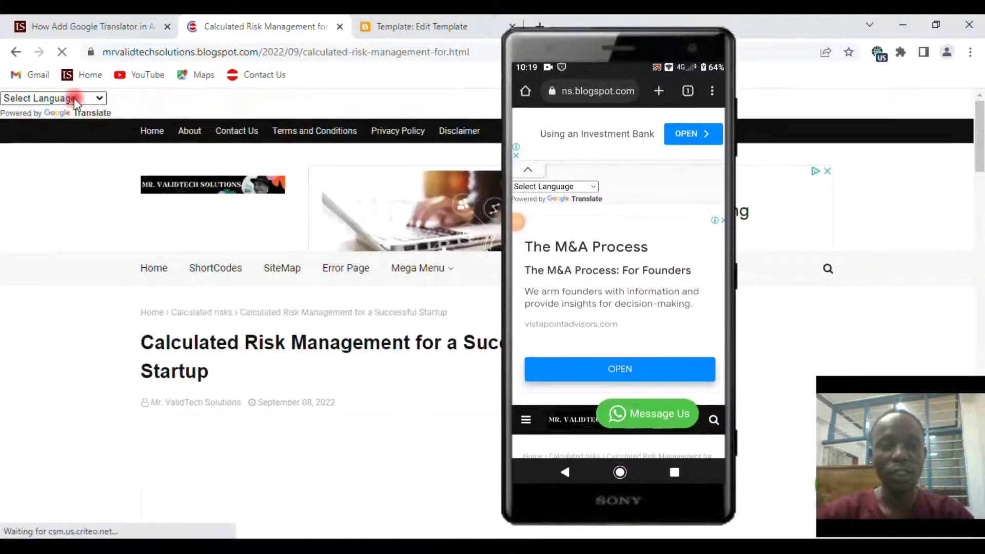
Choose Chinese (Simplified) in the blog's Select Language dropdown and scroll the translated post
{"action": "left_click", "coordinate": [74, 97]}
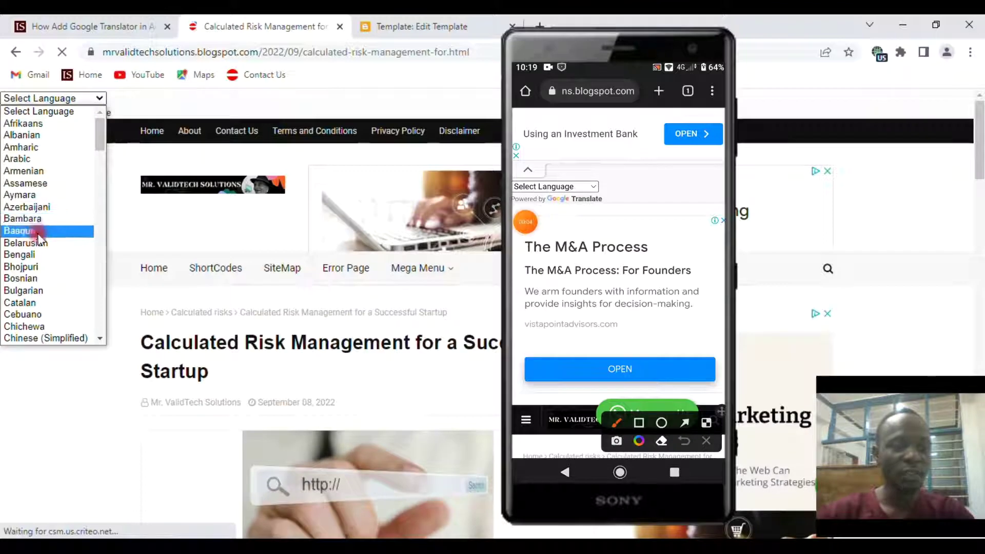
{"action": "scroll", "coordinate": [46, 241], "scroll_direction": "down", "scroll_amount": 20}
{"action": "scroll", "coordinate": [45, 265], "scroll_direction": "down", "scroll_amount": 2}
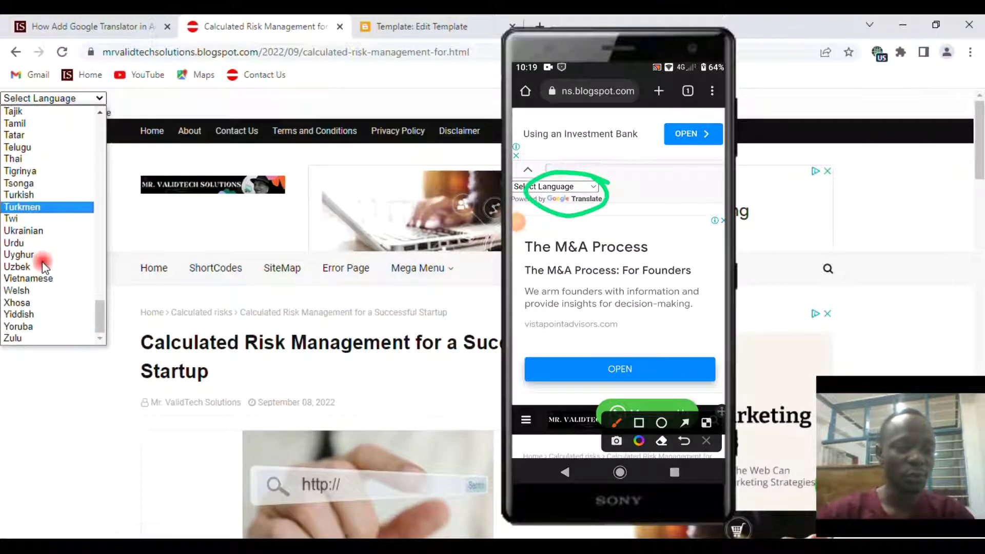
{"action": "key", "text": "c"}
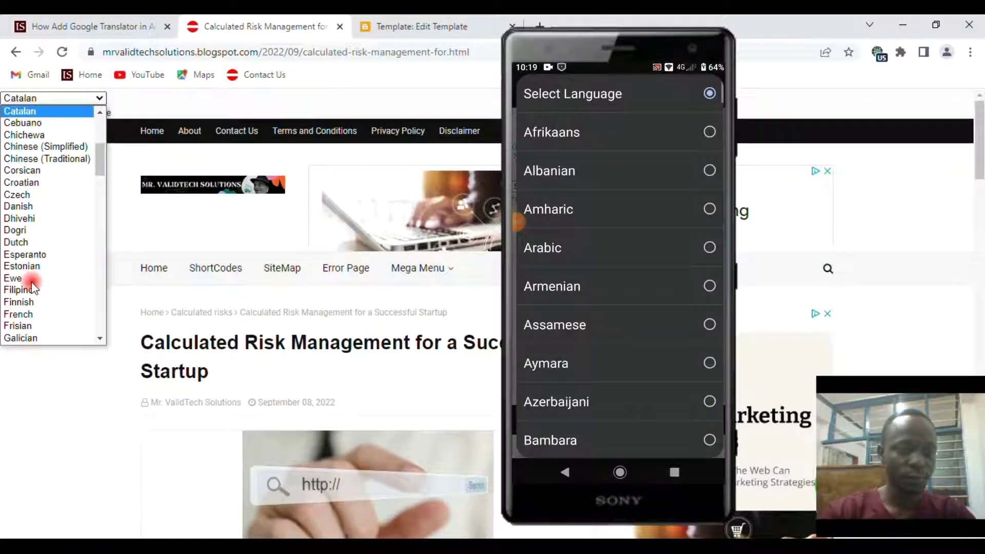
{"action": "left_click", "coordinate": [29, 147]}
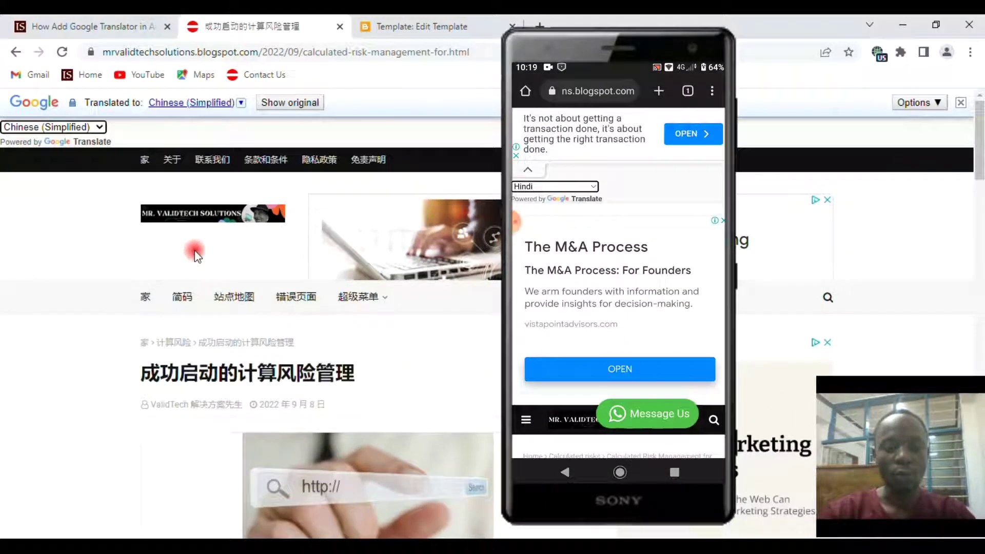
{"action": "scroll", "coordinate": [272, 268], "scroll_direction": "down", "scroll_amount": 7}
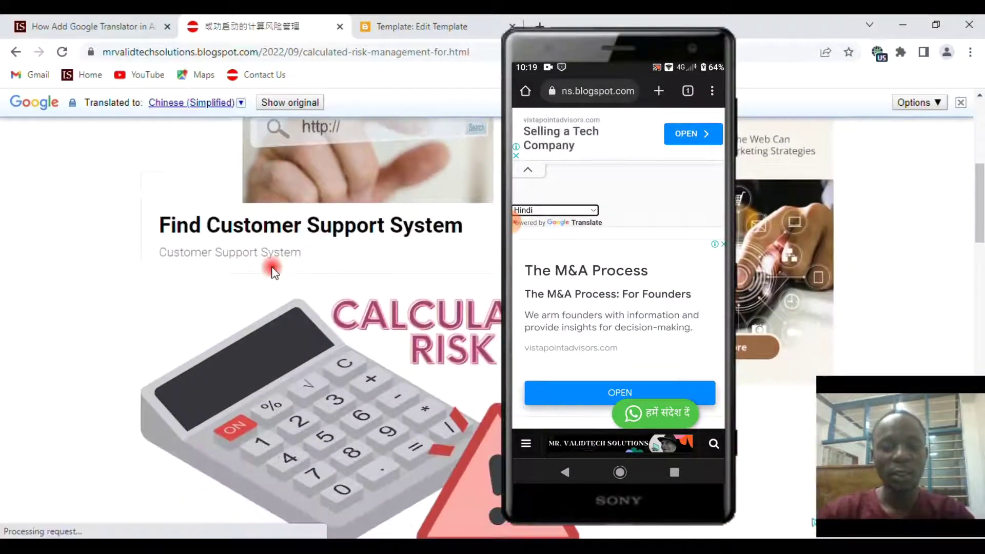
{"action": "scroll", "coordinate": [272, 268], "scroll_direction": "up", "scroll_amount": 4}
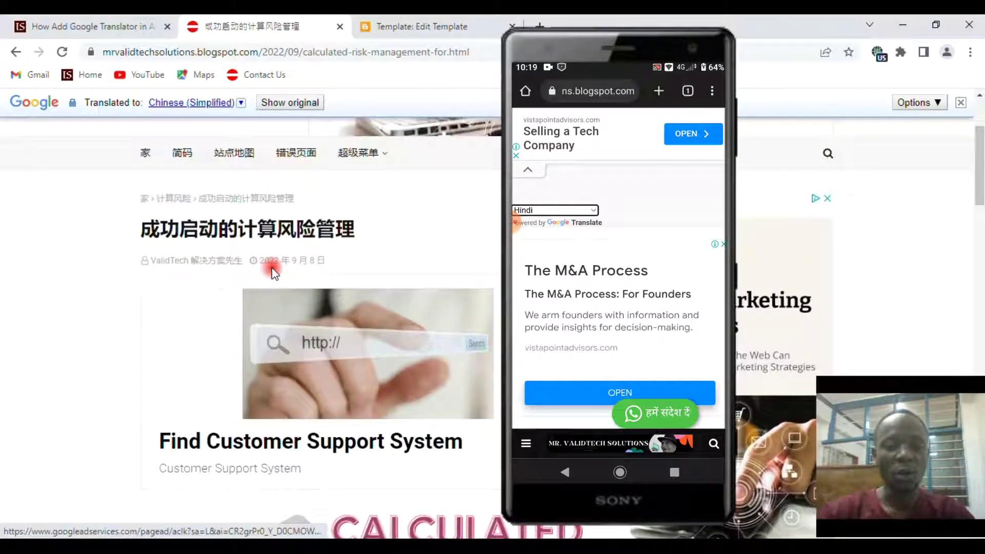
{"action": "scroll", "coordinate": [274, 272], "scroll_direction": "down", "scroll_amount": 8}
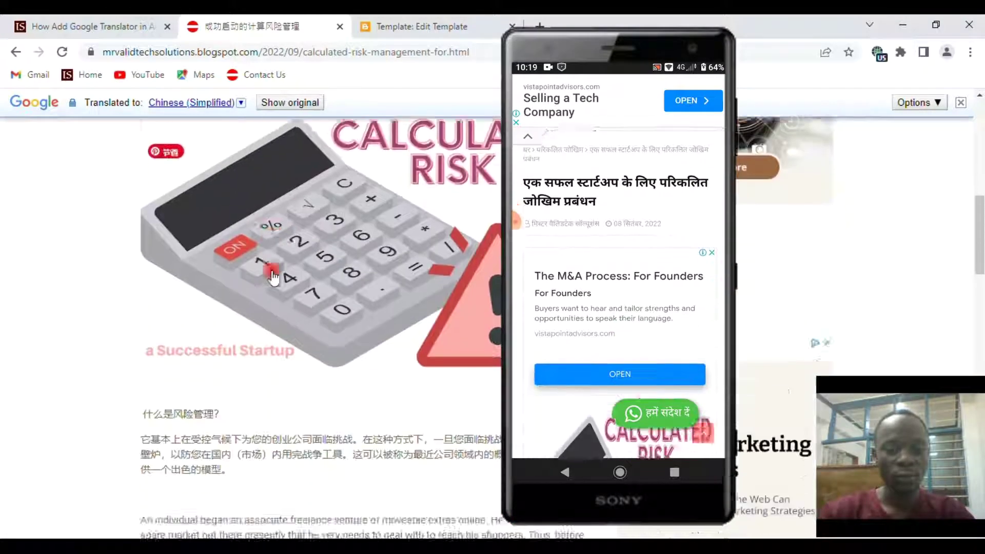
{"action": "scroll", "coordinate": [275, 272], "scroll_direction": "down", "scroll_amount": 15}
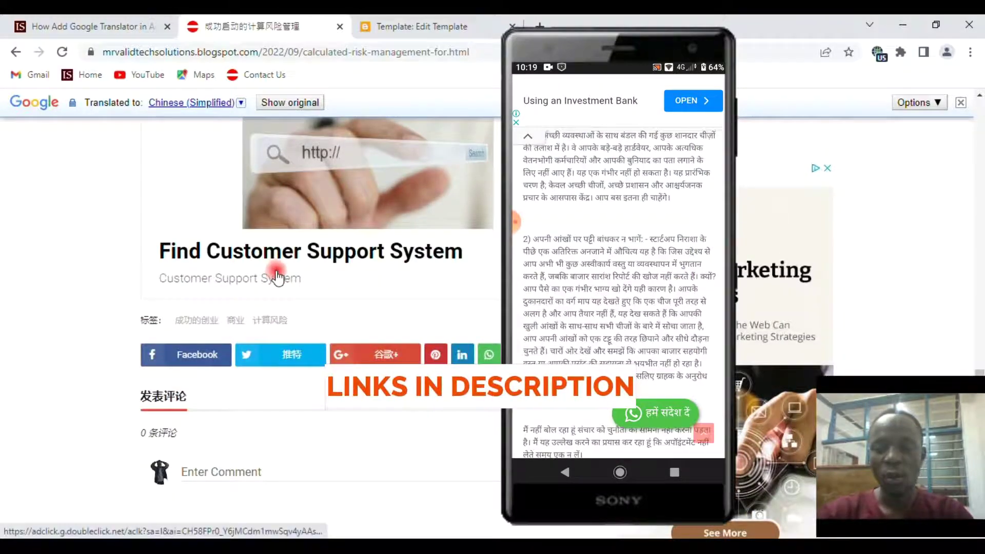
{"action": "scroll", "coordinate": [279, 272], "scroll_direction": "up", "scroll_amount": 15}
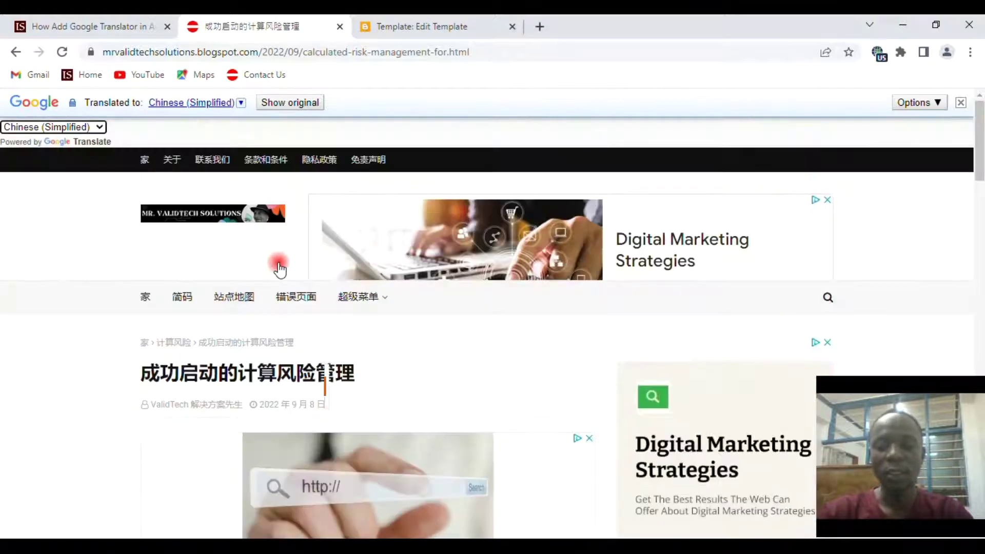